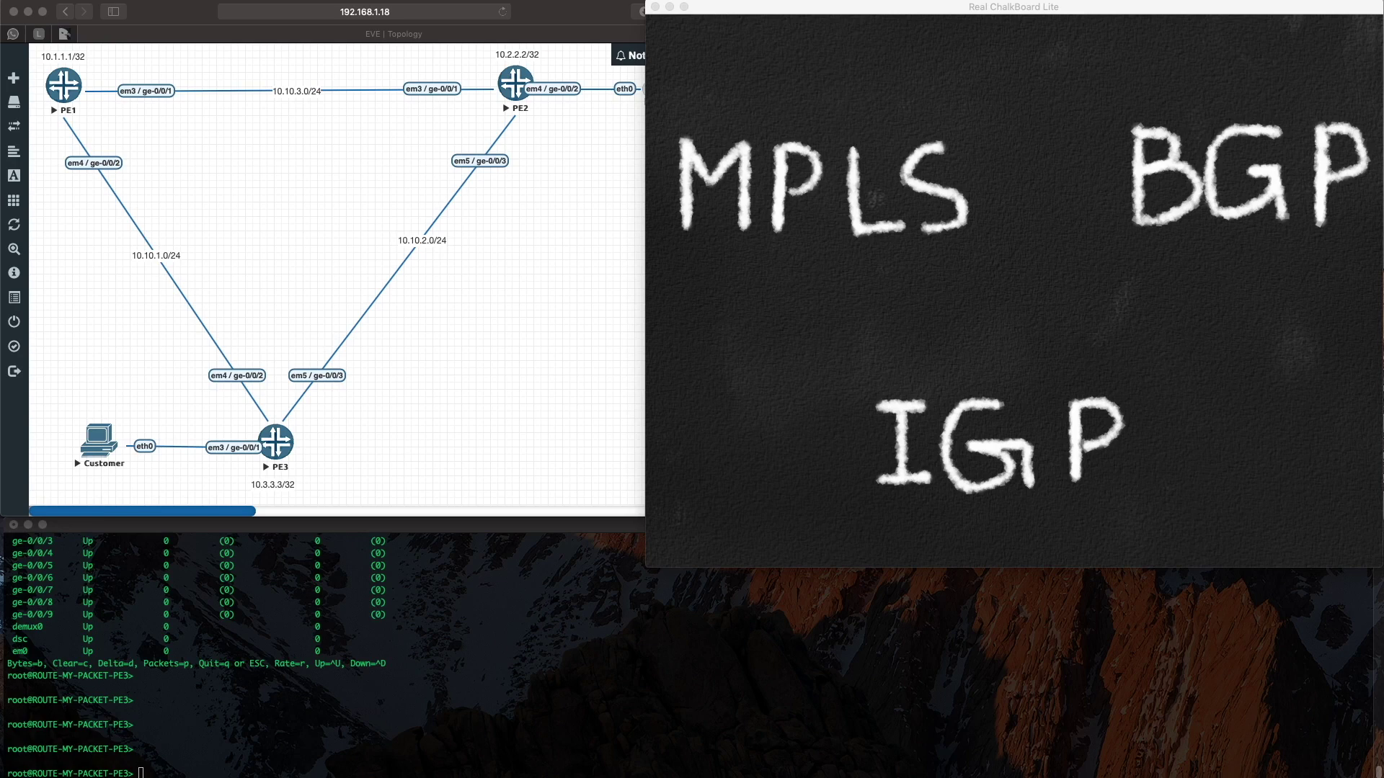
Tick off IGP with a green check and underline MPLS on the chalkboard
mouse_move(899, 442)
left_mouse_down()
mouse_move(1124, 454)
mouse_move(1065, 461)
left_mouse_up()
left_click_drag(898, 465, 1207, 394)
left_click_drag(796, 258, 940, 250)
Highlight the PE1–PE3 and PE1–PE2 links in green, retracing PE1–PE3
left_click_drag(75, 103, 270, 433)
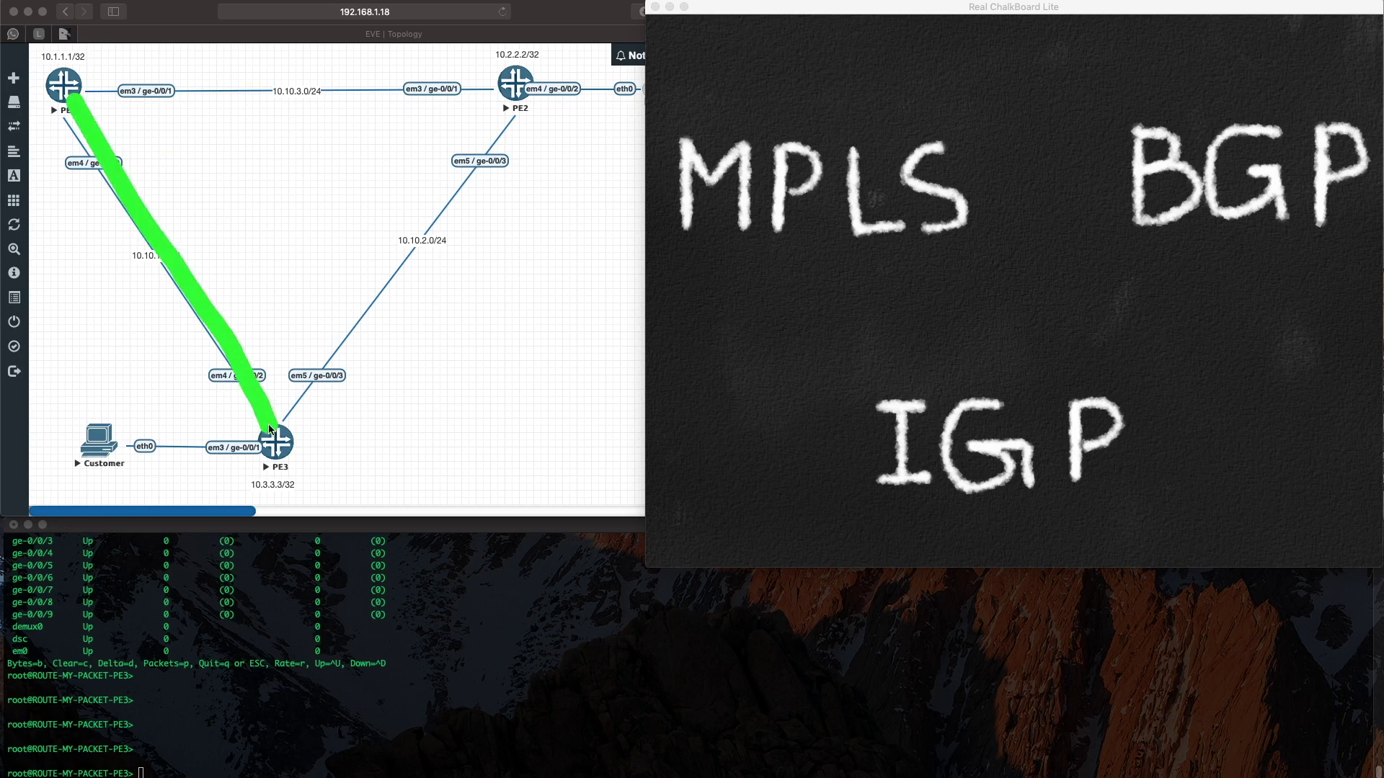
left_click_drag(84, 91, 541, 87)
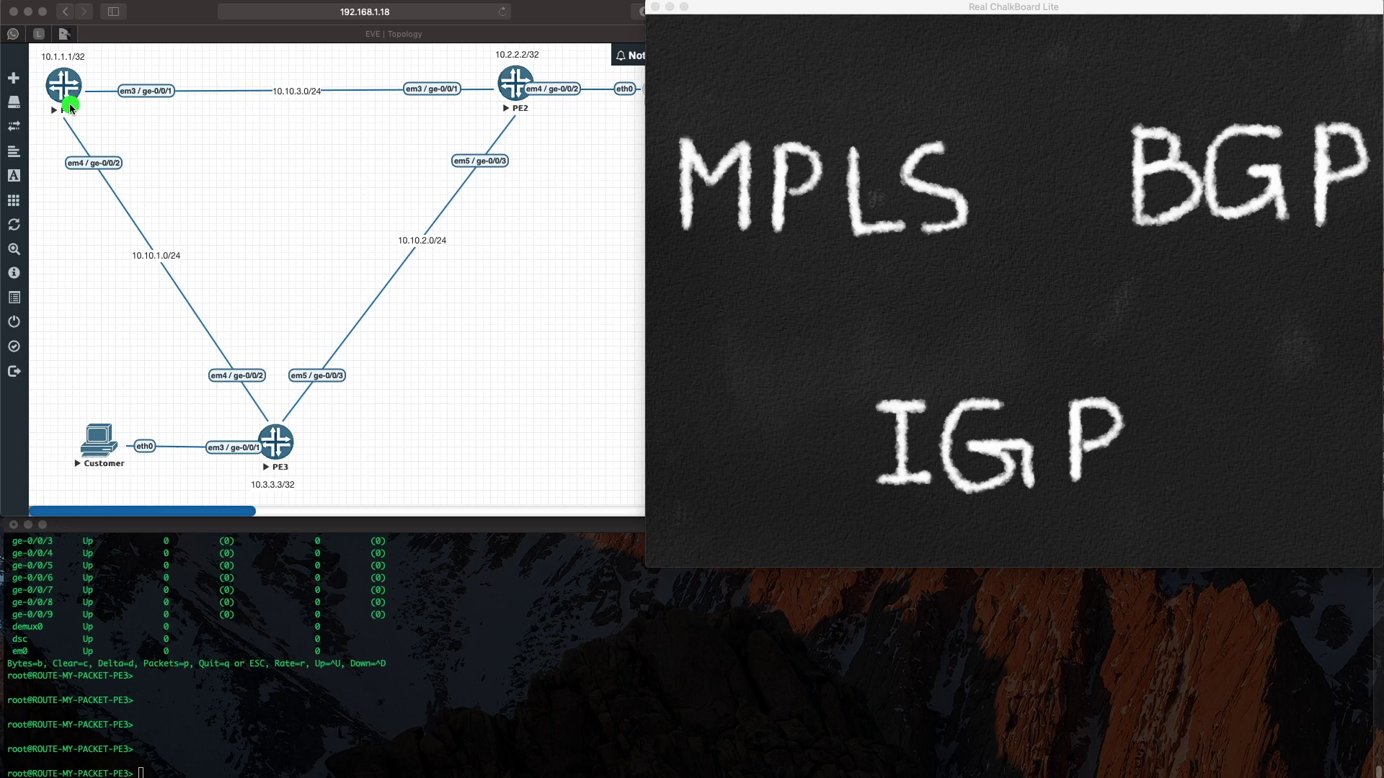
left_click_drag(70, 107, 263, 446)
Trace PE1→PE3→PE2 and the PE2 eth0 link in green, add strokes at PE3 and PE1, and circle BGP
left_click_drag(69, 101, 513, 91)
mouse_move(67, 101)
left_mouse_down()
mouse_move(238, 389)
mouse_move(375, 317)
mouse_move(537, 117)
mouse_move(100, 87)
mouse_move(108, 216)
mouse_move(263, 423)
mouse_move(548, 97)
left_mouse_up()
left_click_drag(529, 90, 629, 90)
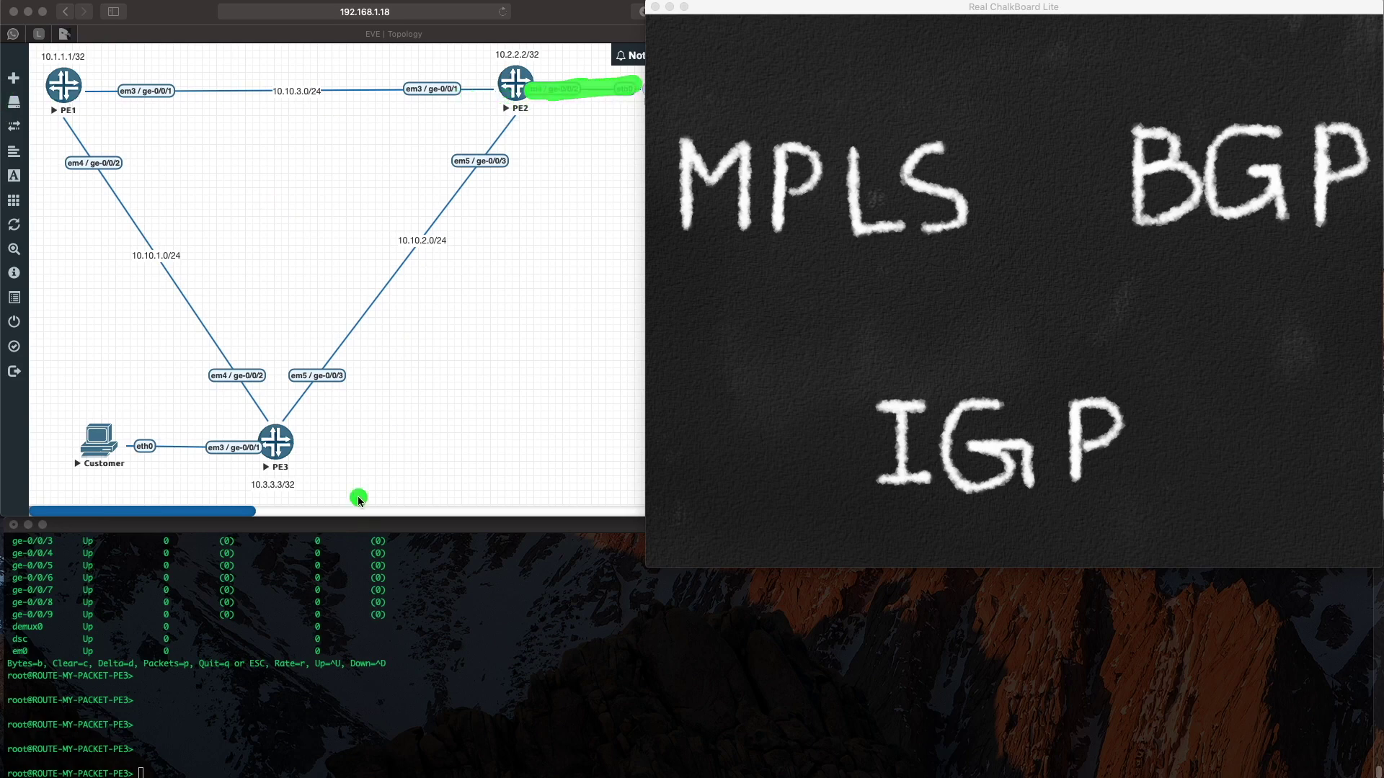
left_click_drag(292, 456, 391, 517)
left_click_drag(74, 110, 85, 37)
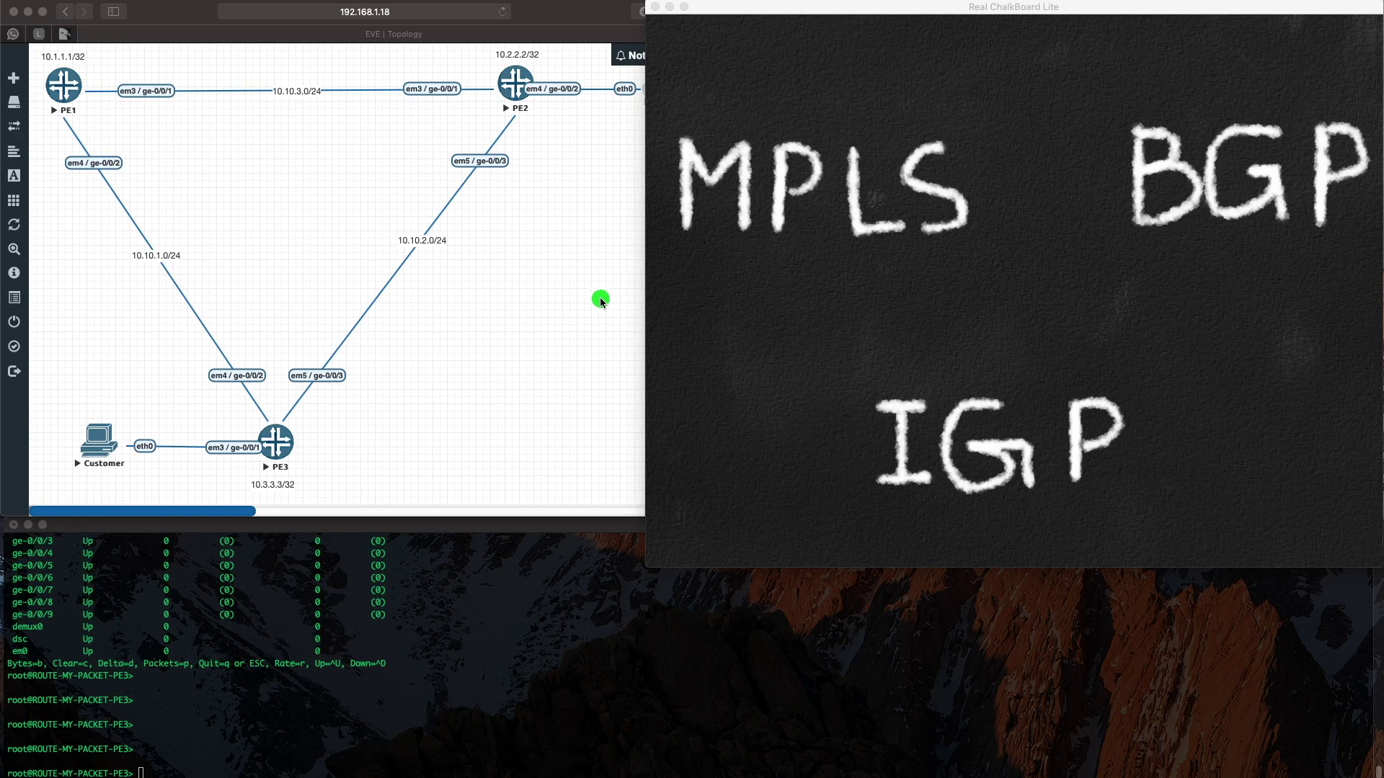
mouse_move(1167, 92)
left_mouse_down()
mouse_move(1196, 229)
mouse_move(1314, 206)
mouse_move(1304, 107)
mouse_move(1146, 124)
mouse_move(1109, 173)
mouse_move(1135, 209)
left_mouse_up()
Shuffle the EVE topology, terminal and chalkboard windows to reveal the Google cloud on PE2
left_click(605, 236)
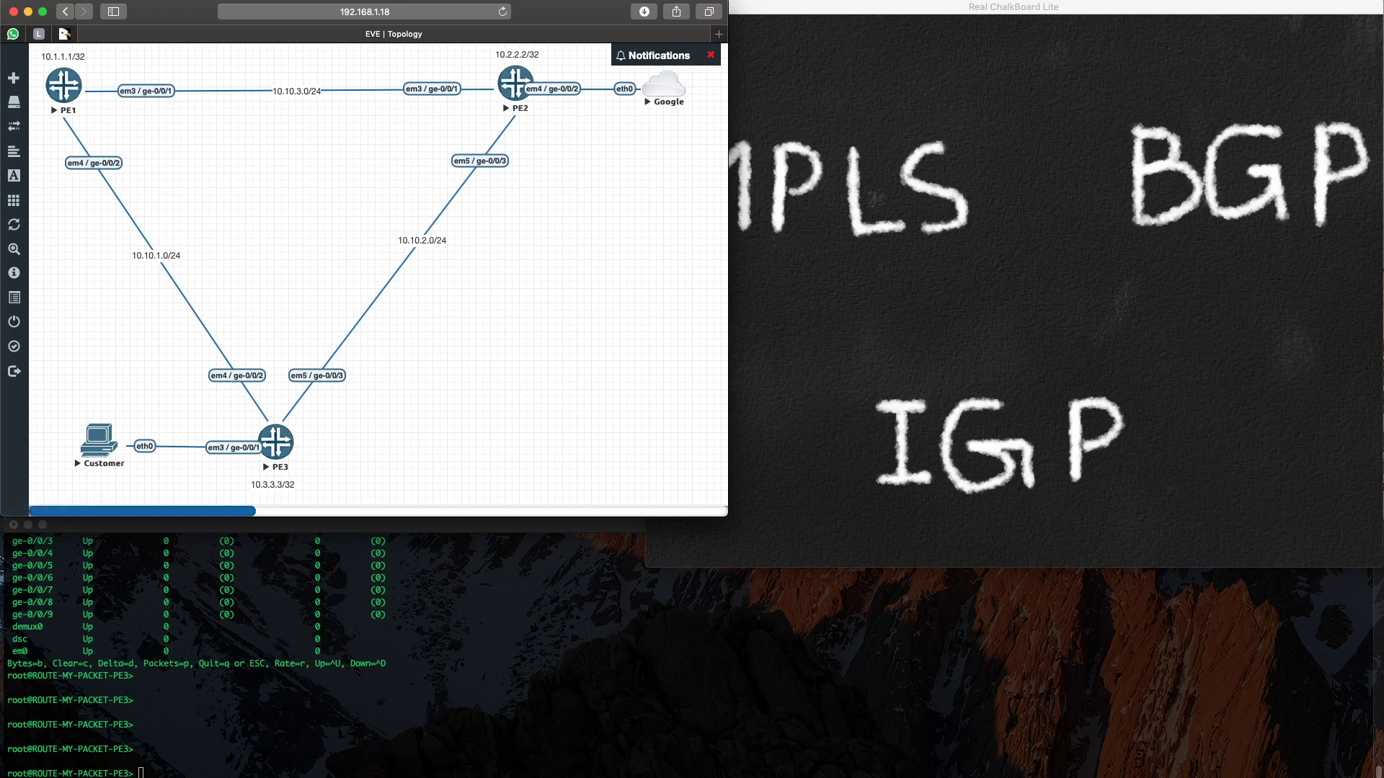
left_click(279, 534)
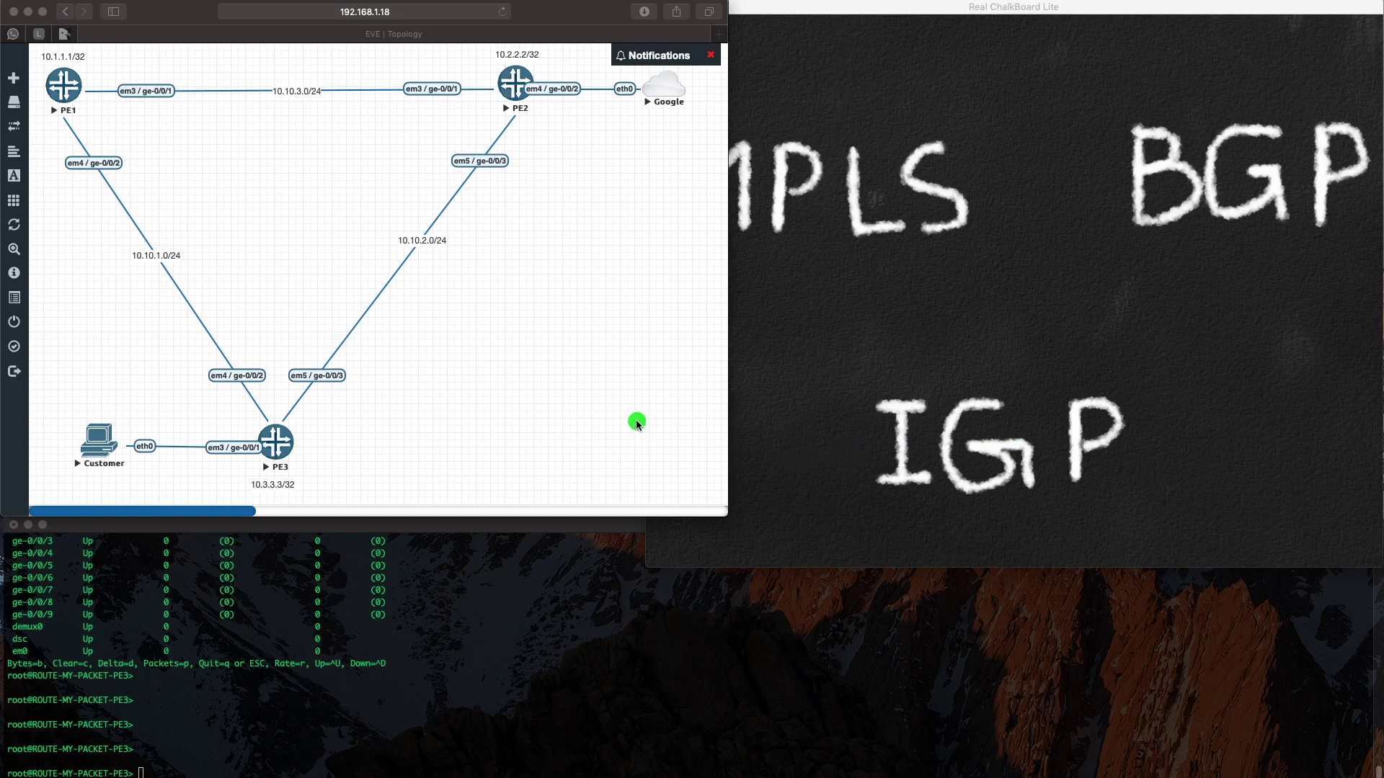
left_click(814, 364)
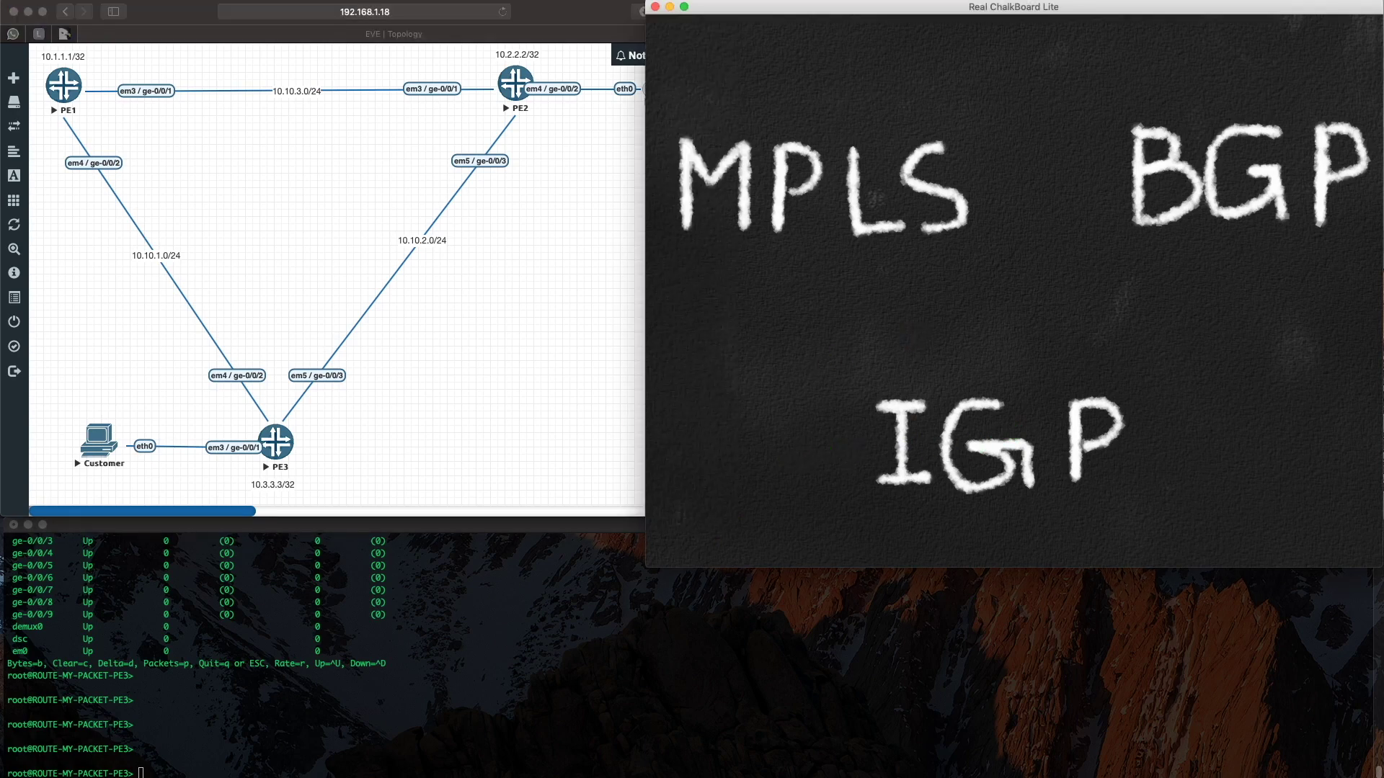
left_click(1003, 576)
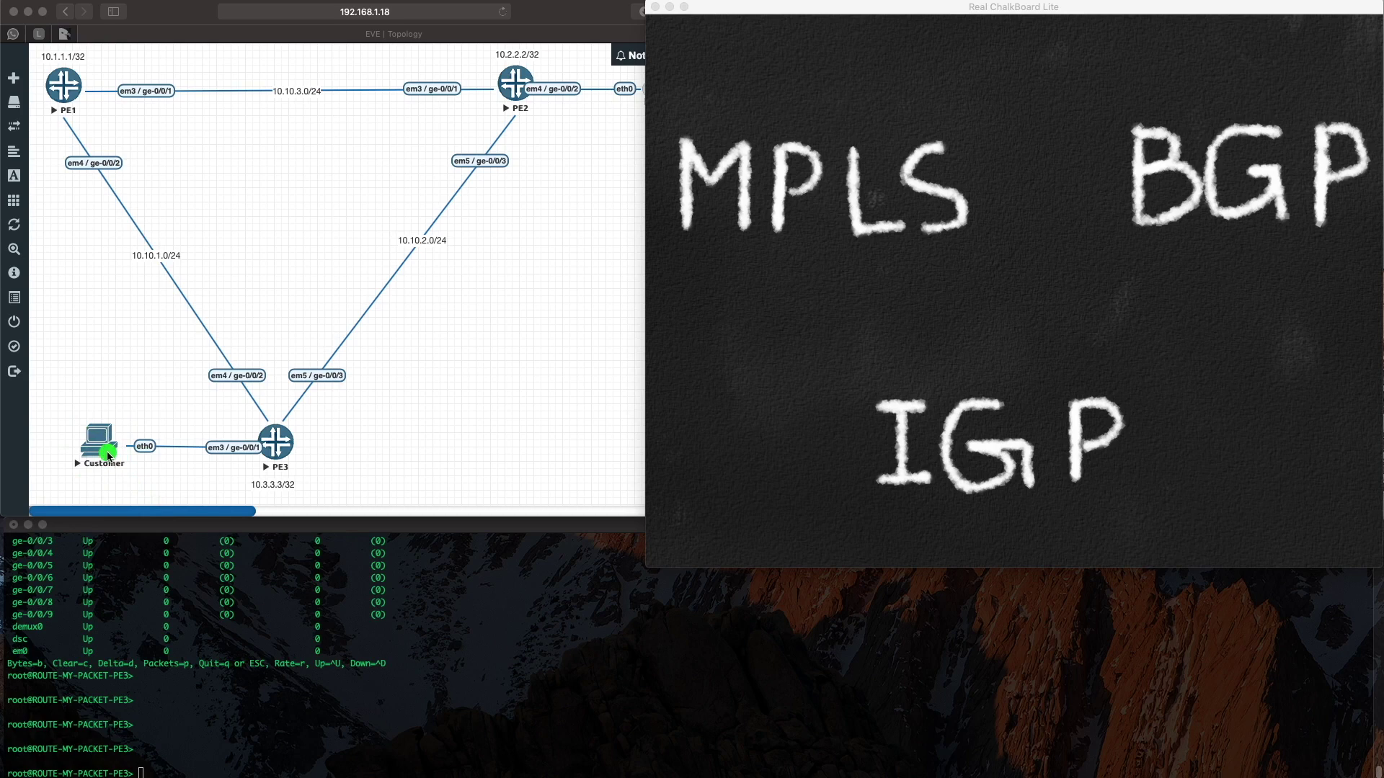
left_click(571, 232)
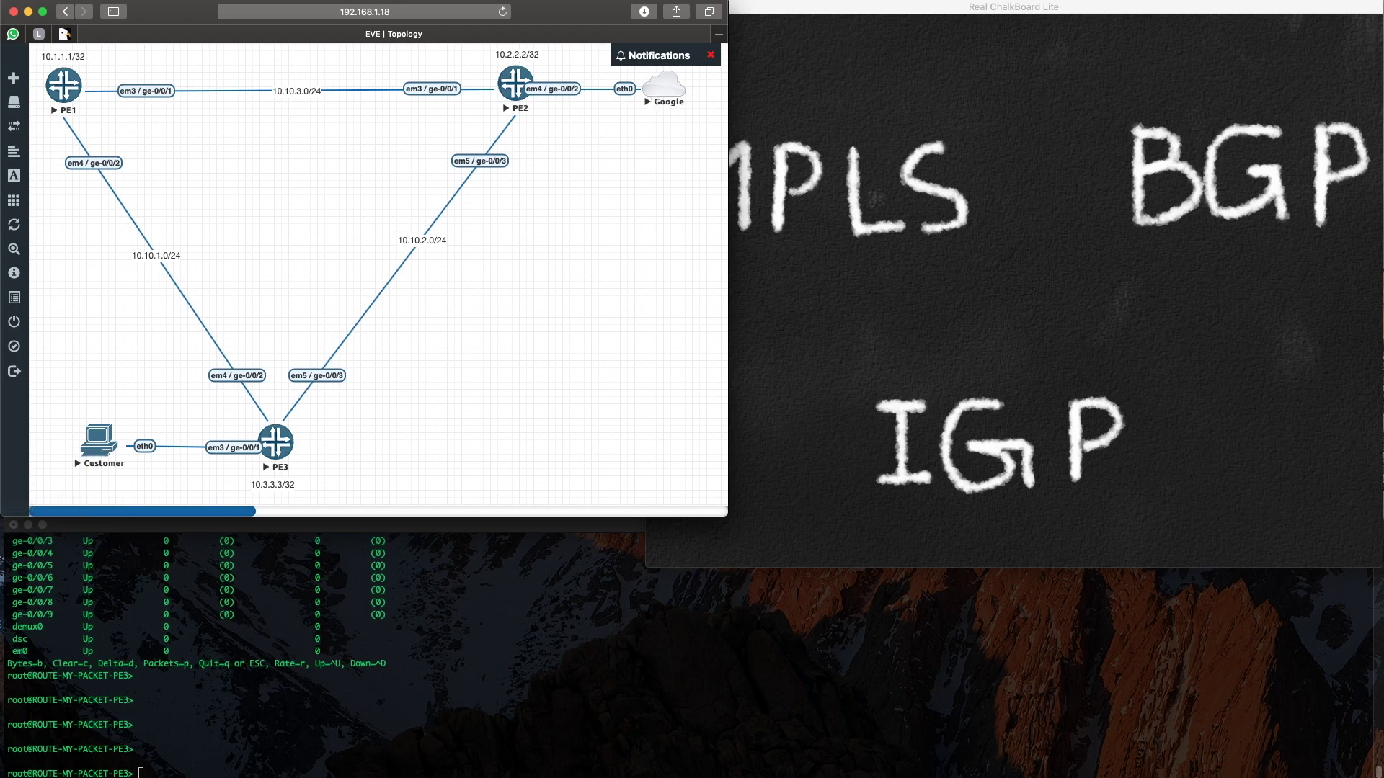
left_click(1266, 344)
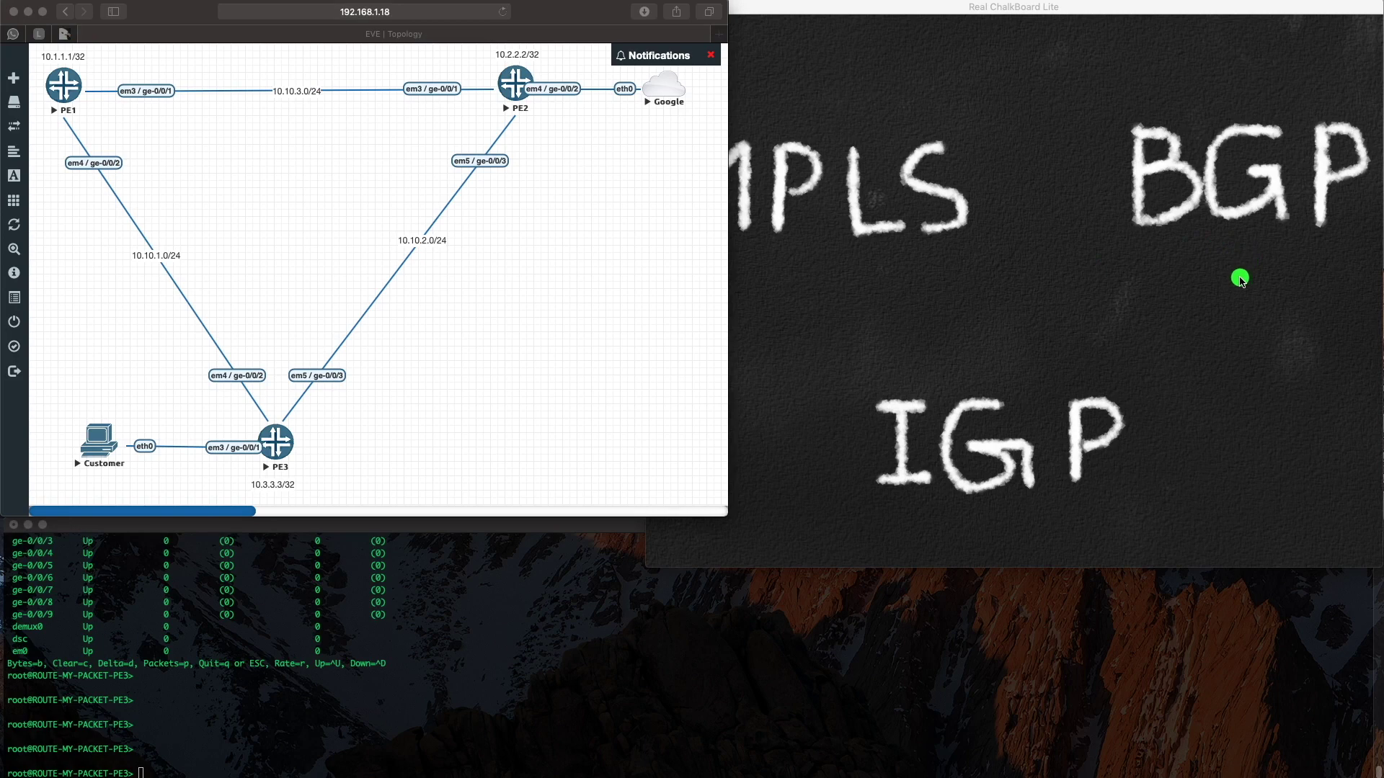
Narrow the Safari topology window slightly and raise Real ChalkBoard Lite to show MPLS, BGP and IGP
key("super+Tab")
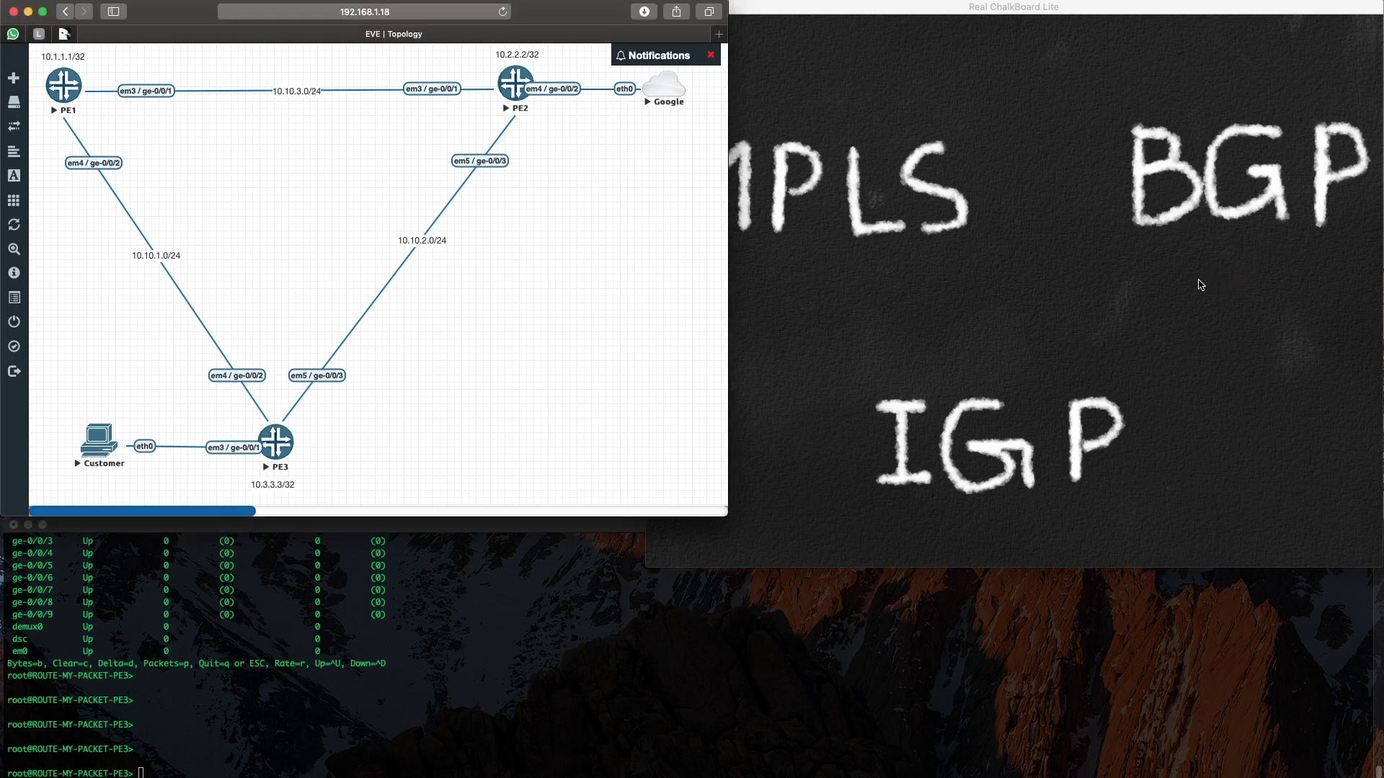
mouse_move(728, 278)
left_mouse_down()
mouse_move(704, 274)
mouse_move(723, 275)
left_mouse_up()
left_click(800, 297)
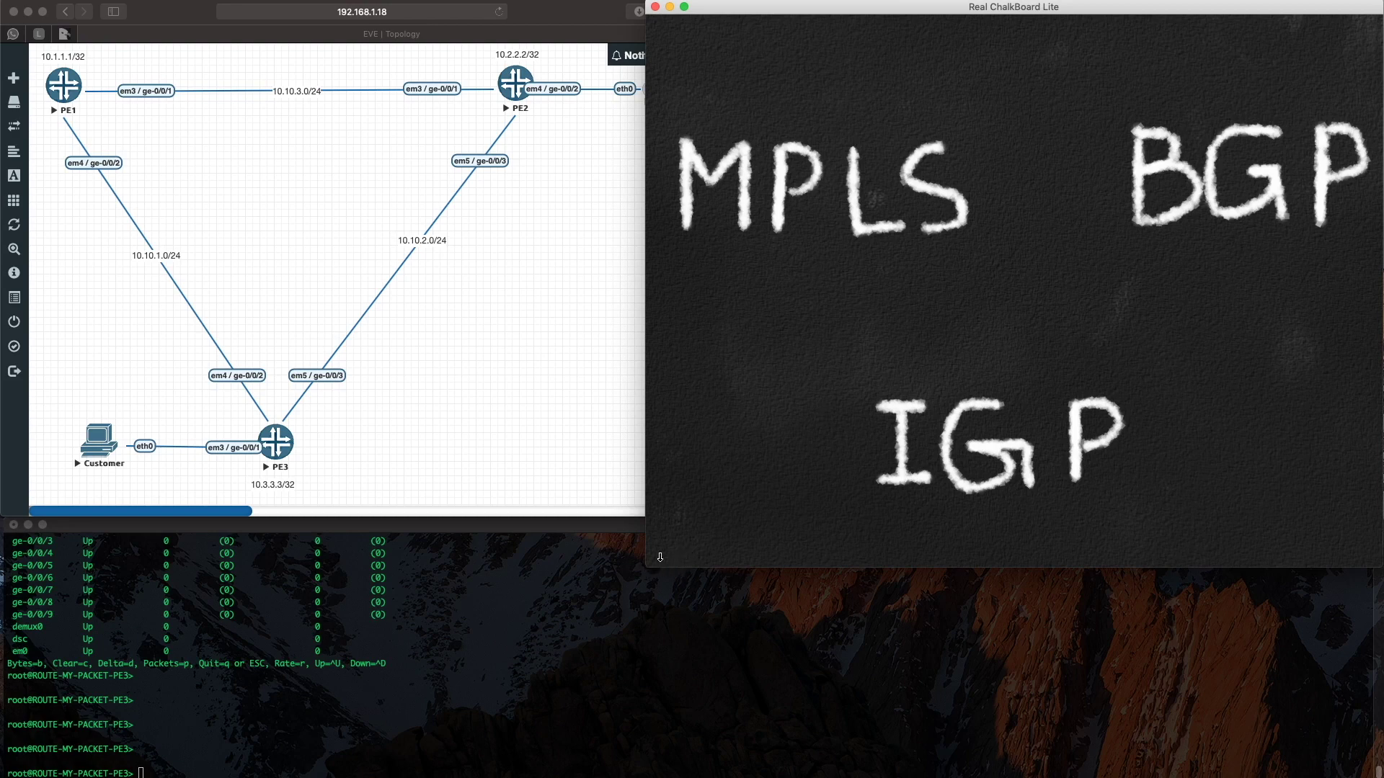
mouse_move(659, 559)
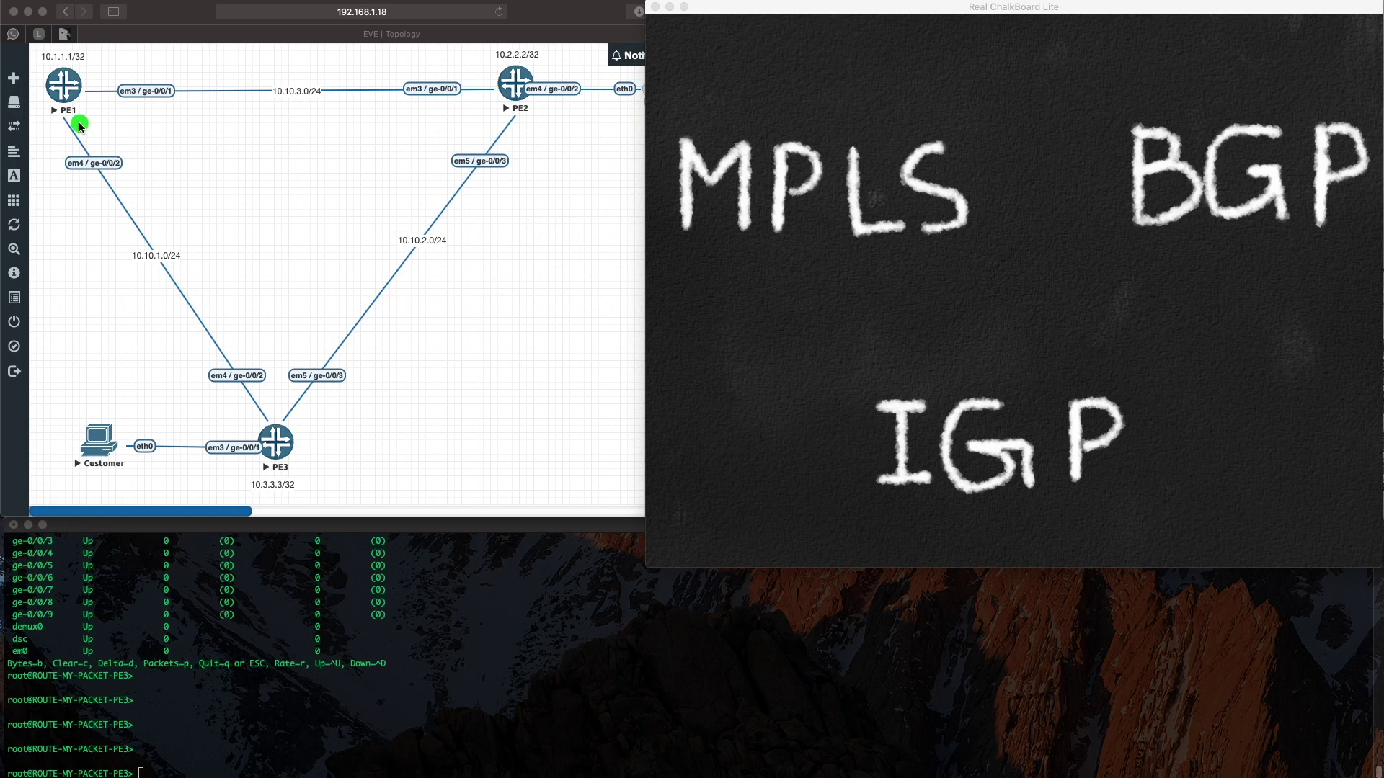
Resize the Safari topology window from its bottom-right corner and bring it in front of the chalkboard
left_click(544, 289)
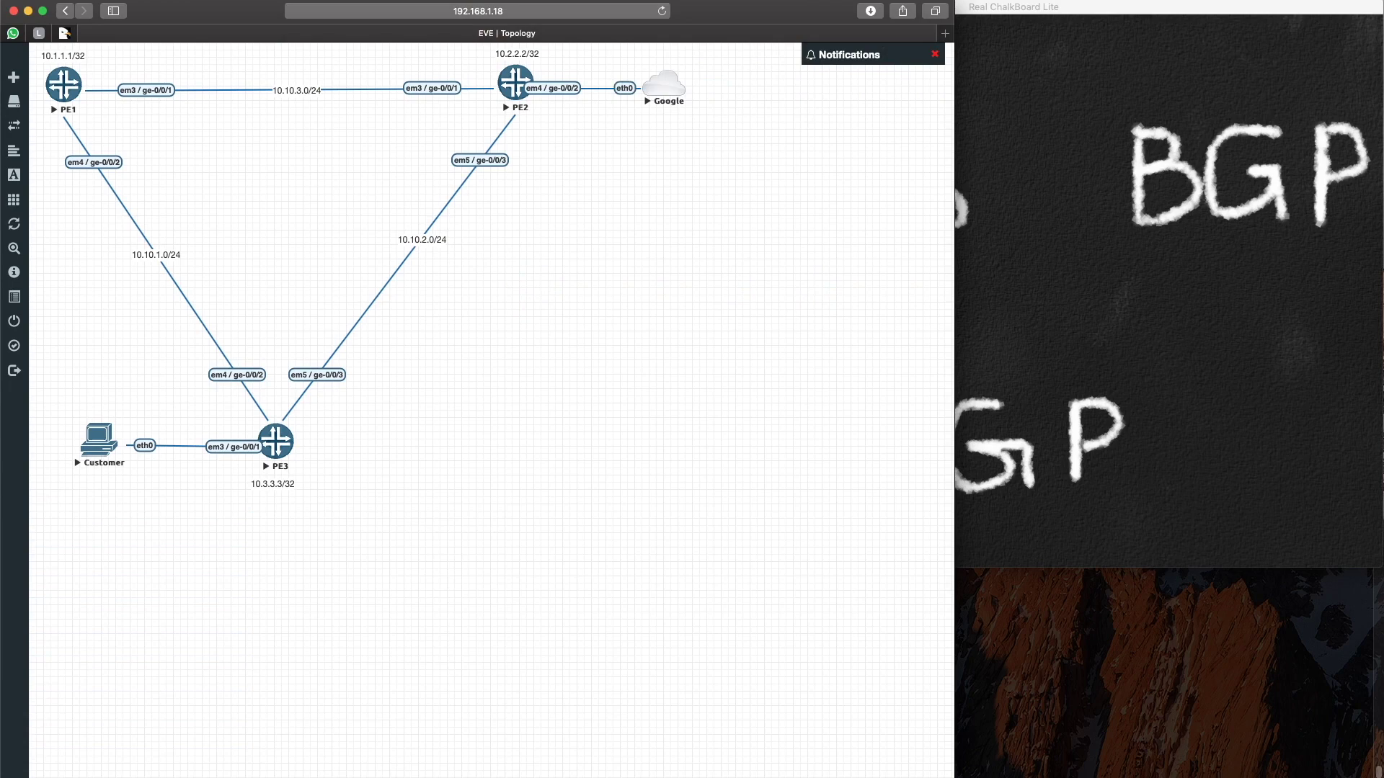
left_click_drag(954, 777, 748, 515)
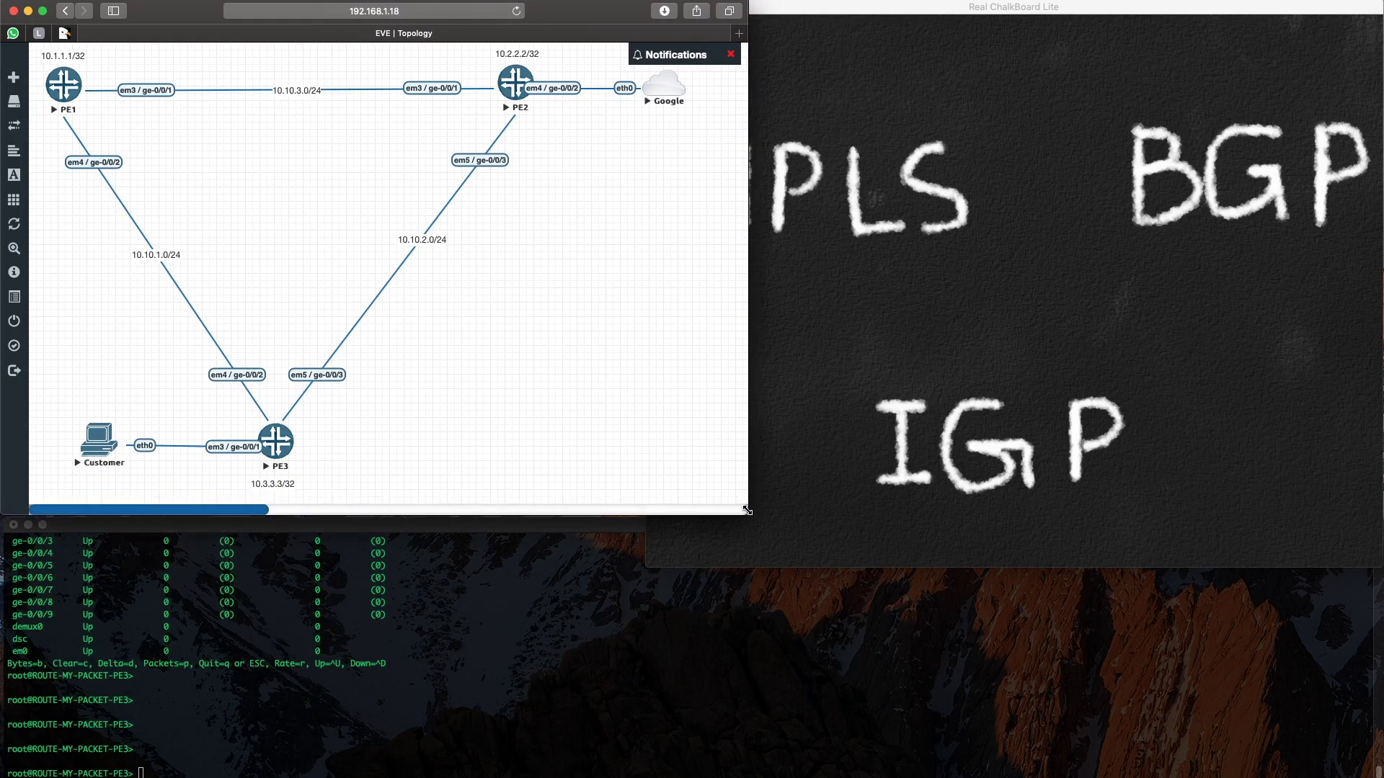
left_click(875, 372)
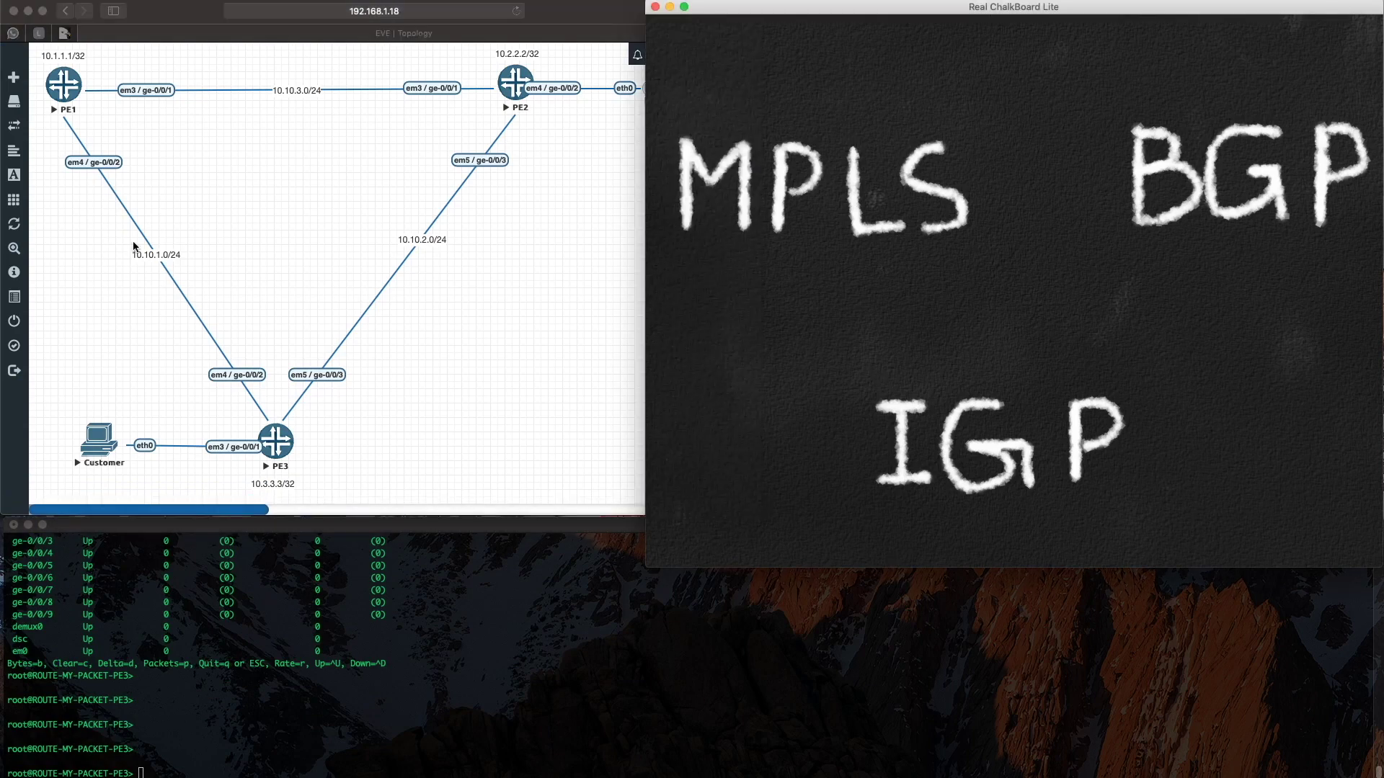
left_click(14, 72)
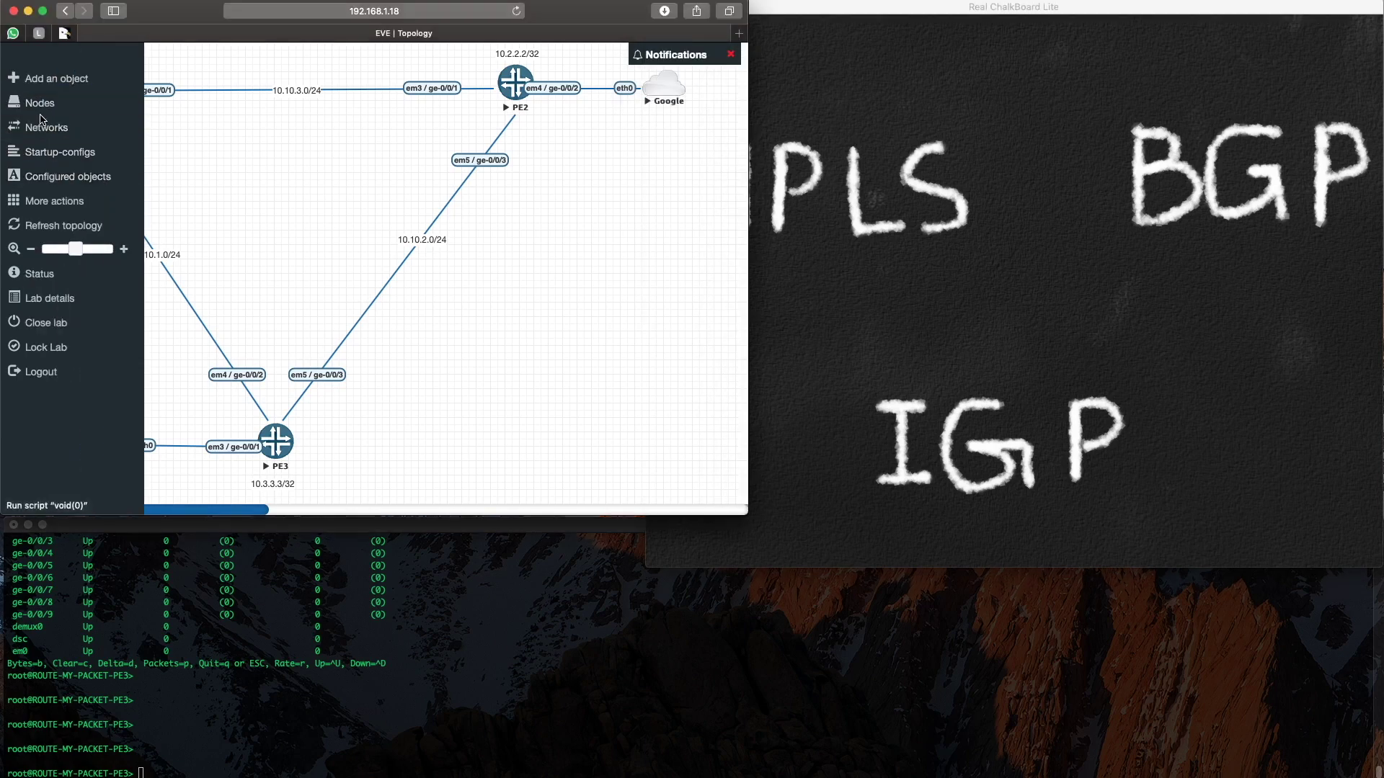
Add a text object reading 8.8.8.0/24 to the topology
left_click(43, 81)
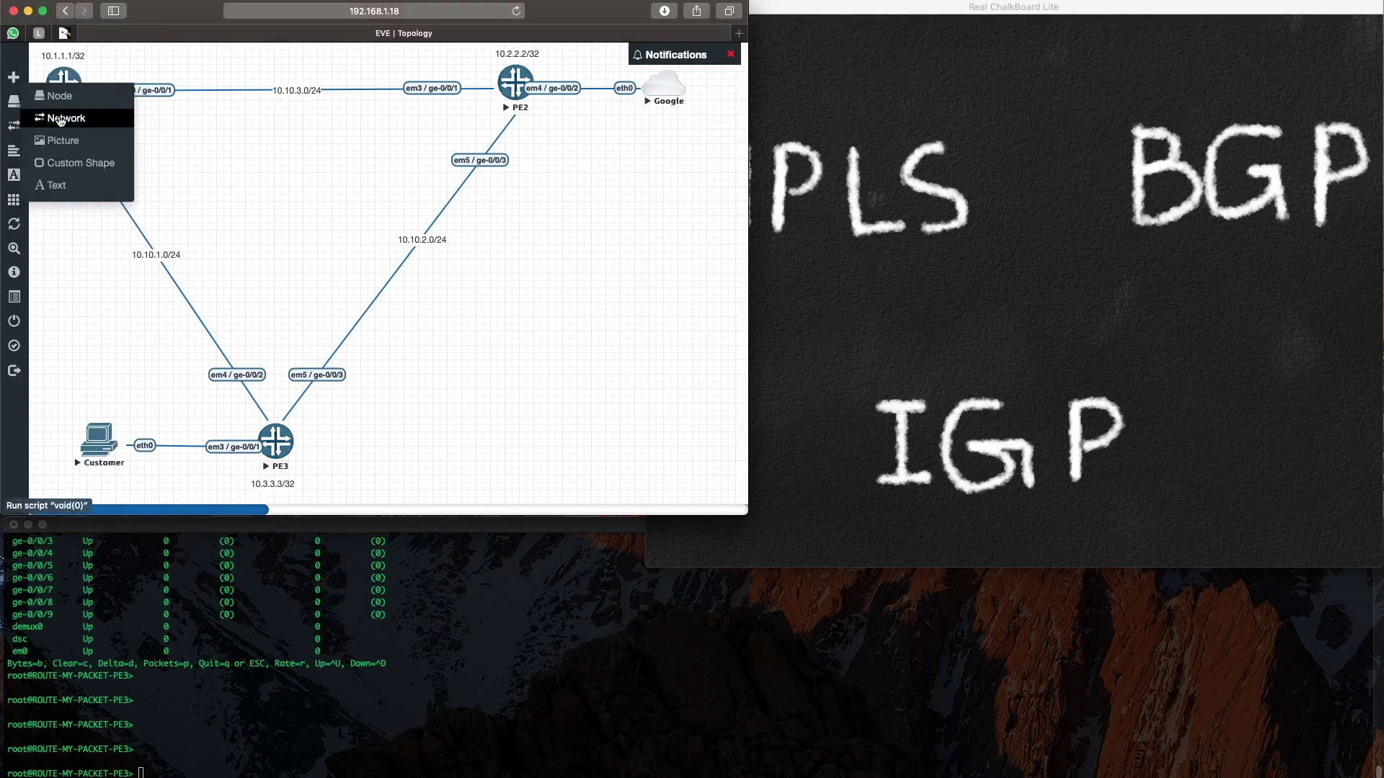
left_click(43, 179)
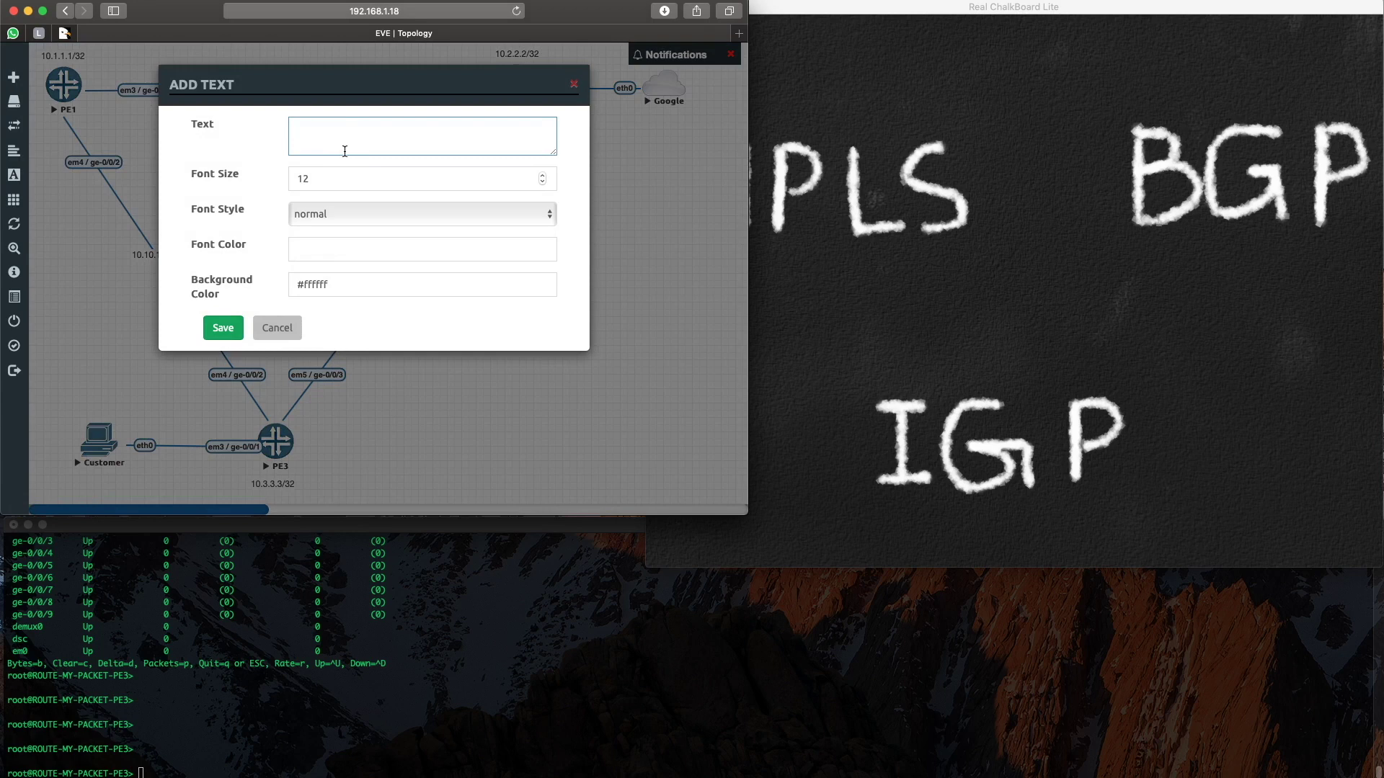
type("8.8.8.0/24")
left_click(223, 328)
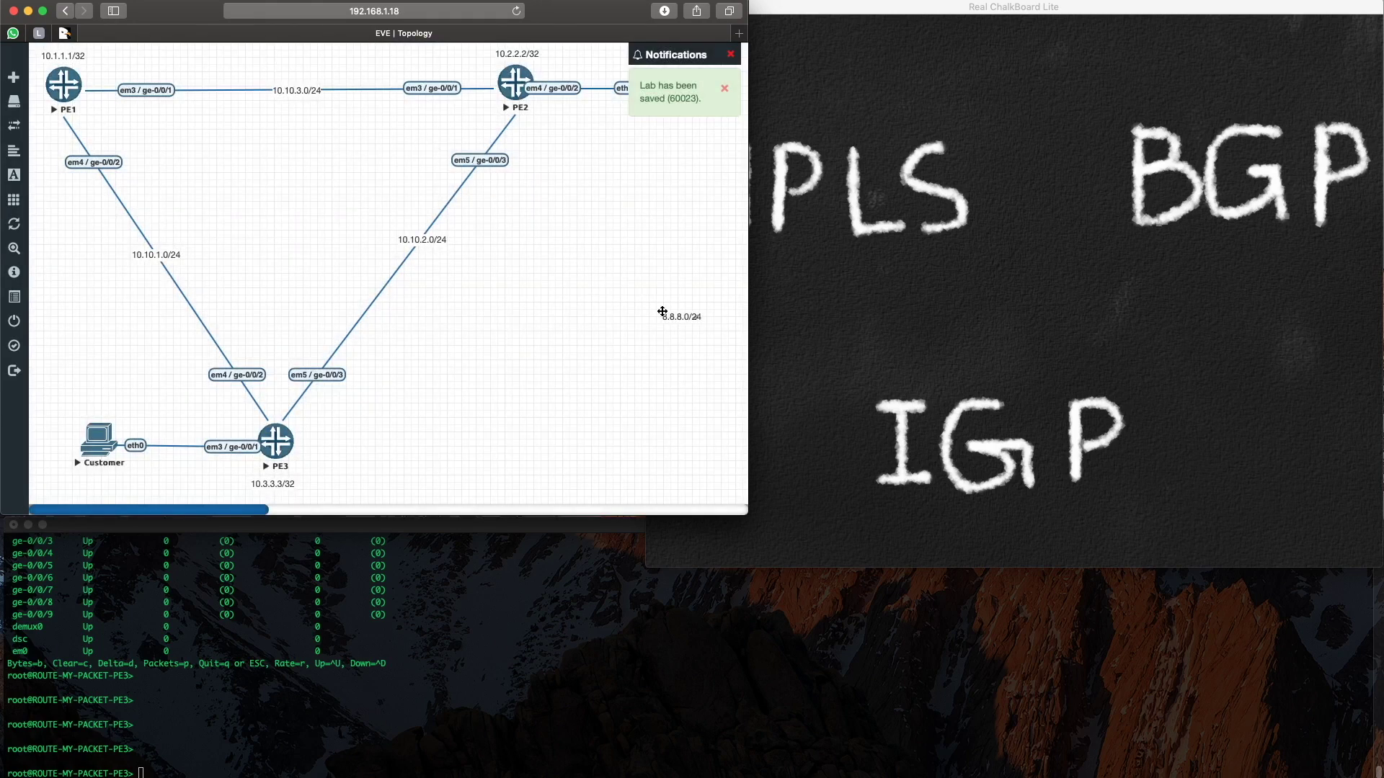
Dismiss the lab-saved notification and position the 8.8.8.0/24 label just under Google
left_click_drag(662, 311, 656, 134)
left_click(724, 88)
left_click(731, 54)
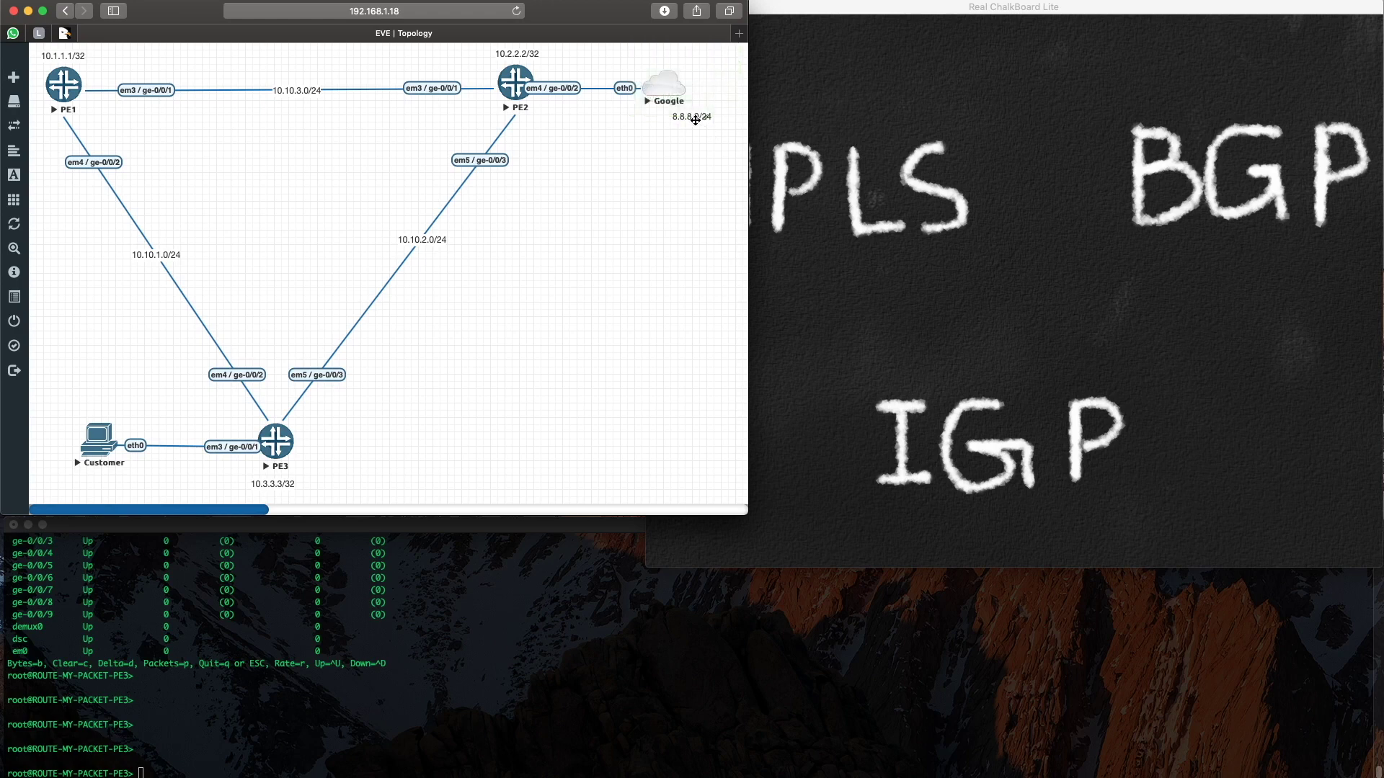
left_click_drag(695, 121, 669, 118)
mouse_move(3, 116)
key("super+Tab")
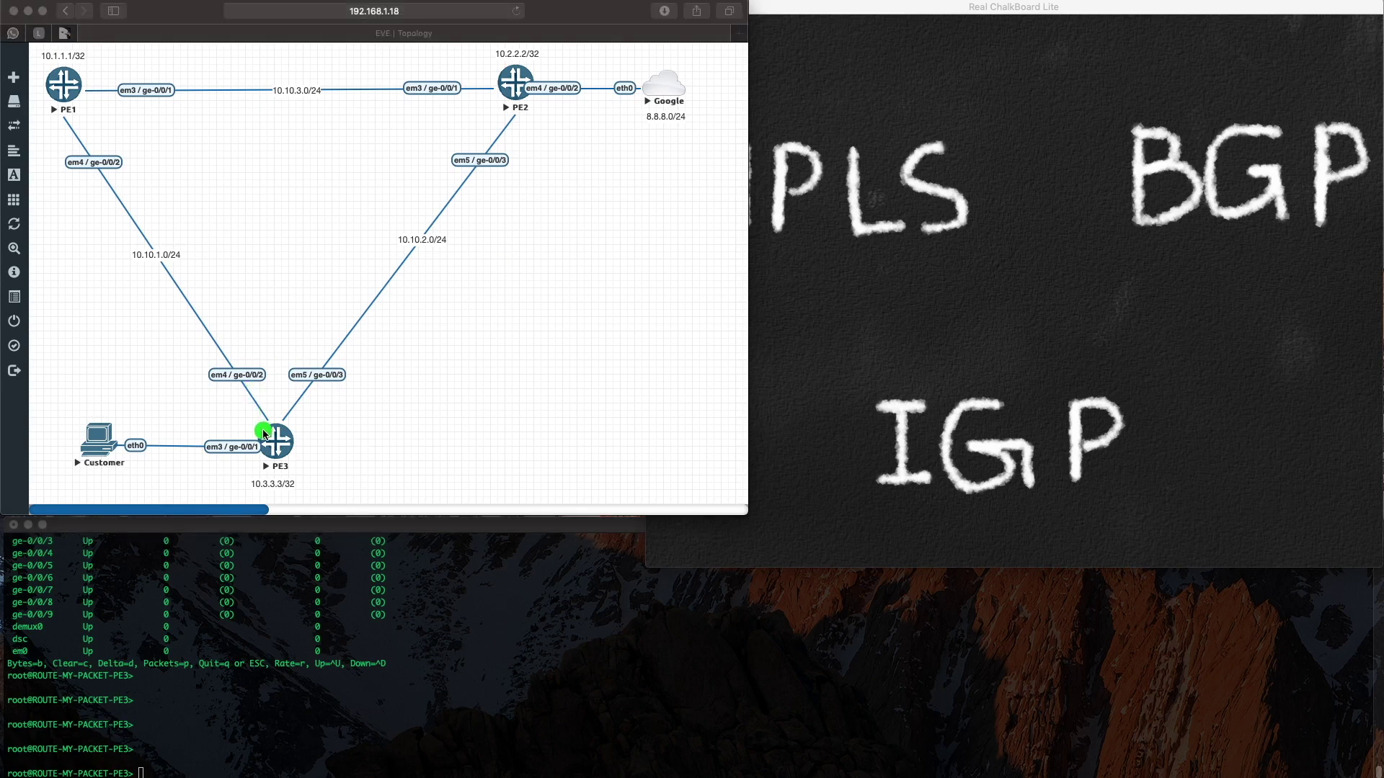
mouse_move(264, 433)
left_mouse_down()
mouse_move(580, 6)
mouse_move(289, 72)
mouse_move(137, 231)
mouse_move(253, 405)
left_mouse_up()
mouse_move(527, 259)
left_mouse_down()
mouse_move(609, 324)
mouse_move(568, 440)
left_mouse_up()
mouse_move(535, 101)
left_mouse_down()
mouse_move(133, 93)
mouse_move(192, 323)
mouse_move(252, 433)
mouse_move(489, 138)
mouse_move(281, 363)
mouse_move(271, 426)
left_mouse_up()
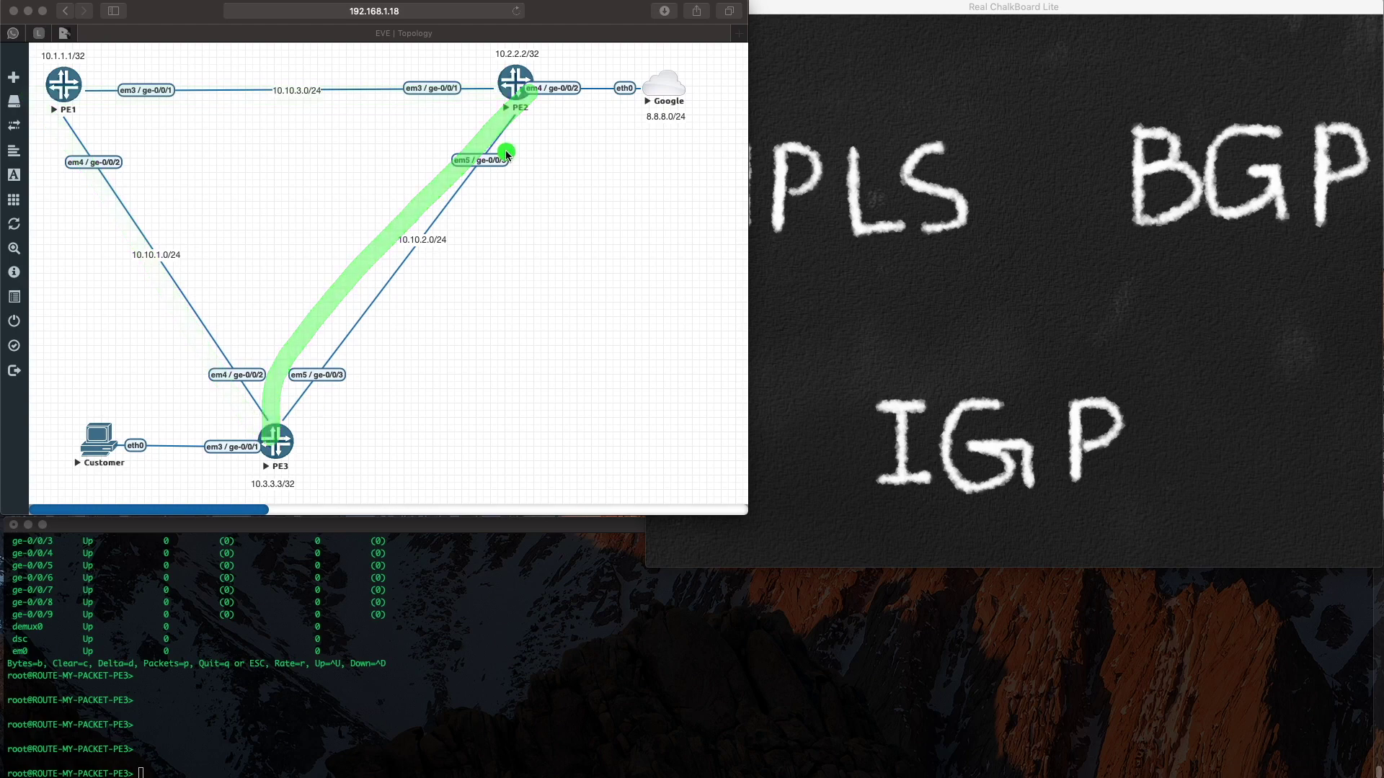
left_click_drag(535, 91, 277, 434)
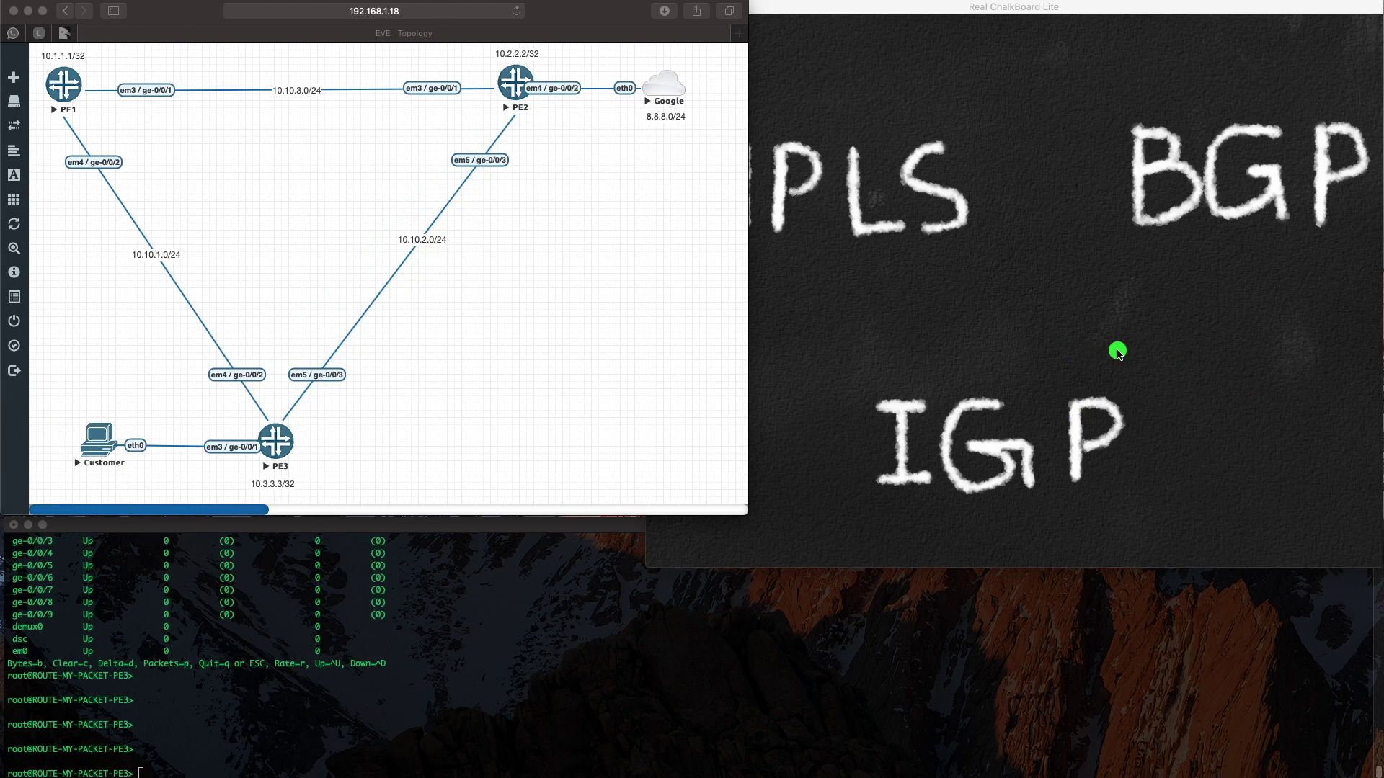
Bring the chalkboard forward, circle IGP and sweep a green mark over MPLS and BGP
left_click(1175, 364)
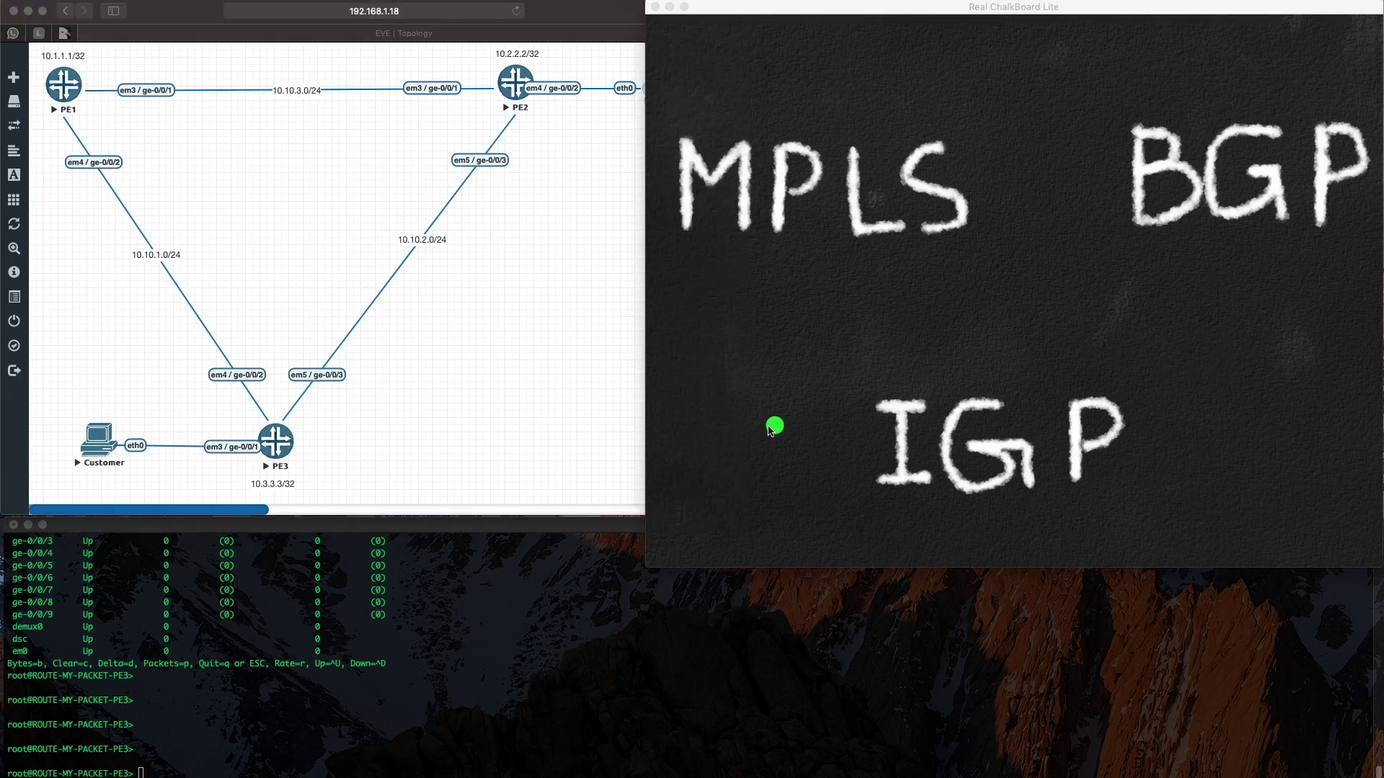
mouse_move(810, 364)
left_mouse_down()
mouse_move(1183, 488)
mouse_move(767, 436)
left_mouse_up()
mouse_move(857, 201)
left_mouse_down()
mouse_move(1254, 307)
mouse_move(789, 212)
mouse_move(1373, 189)
left_mouse_up()
Add more green loops around IGP and underline it
mouse_move(870, 369)
left_mouse_down()
mouse_move(1090, 559)
mouse_move(1058, 307)
left_mouse_up()
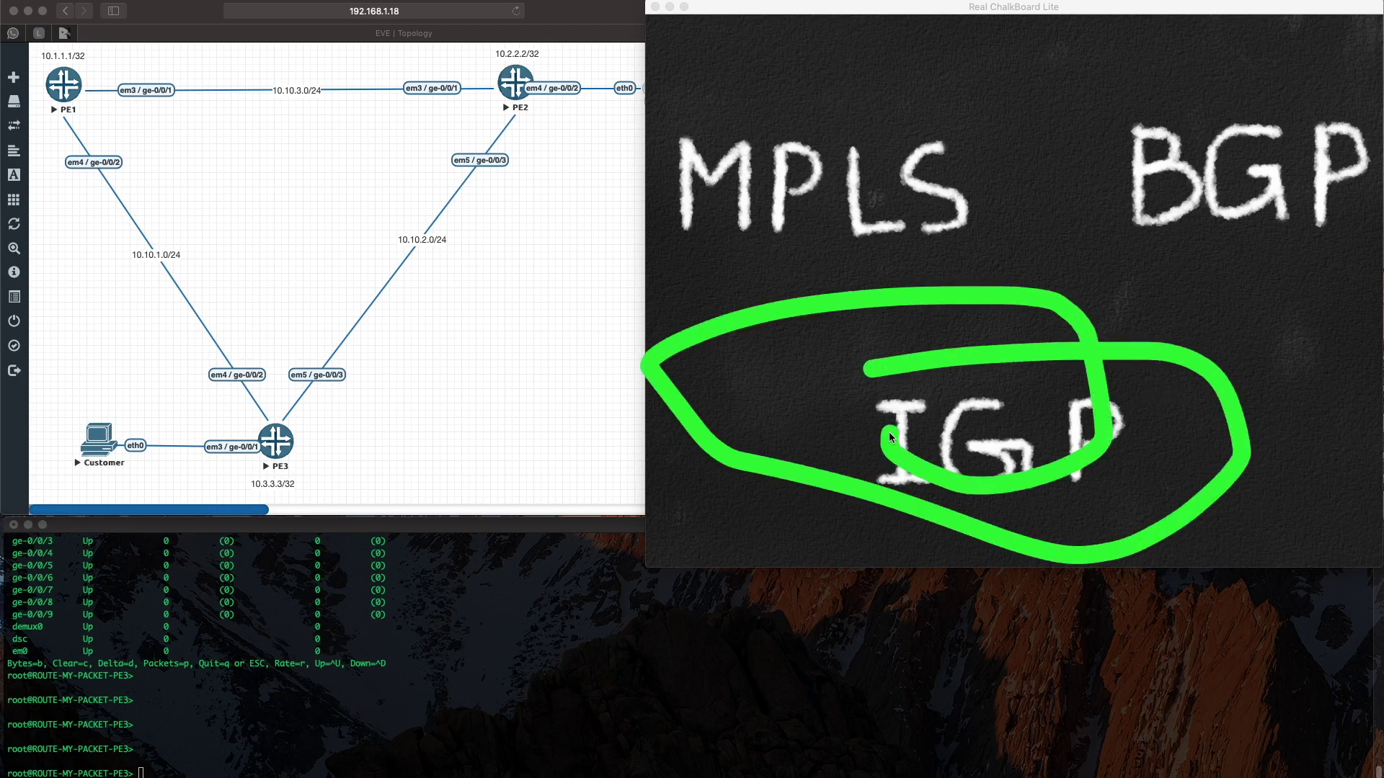
mouse_move(888, 431)
left_mouse_down()
mouse_move(813, 456)
mouse_move(989, 444)
left_mouse_up()
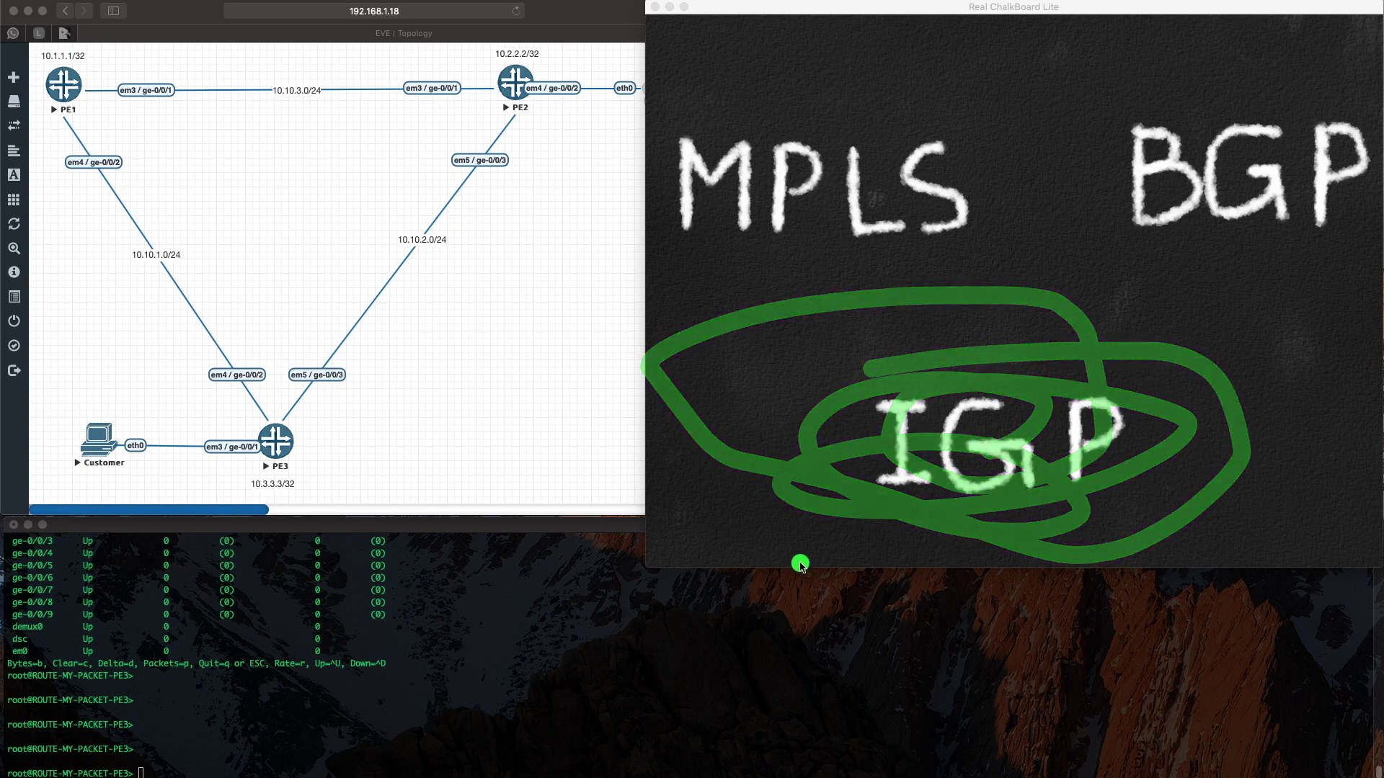
left_click_drag(1209, 481, 809, 506)
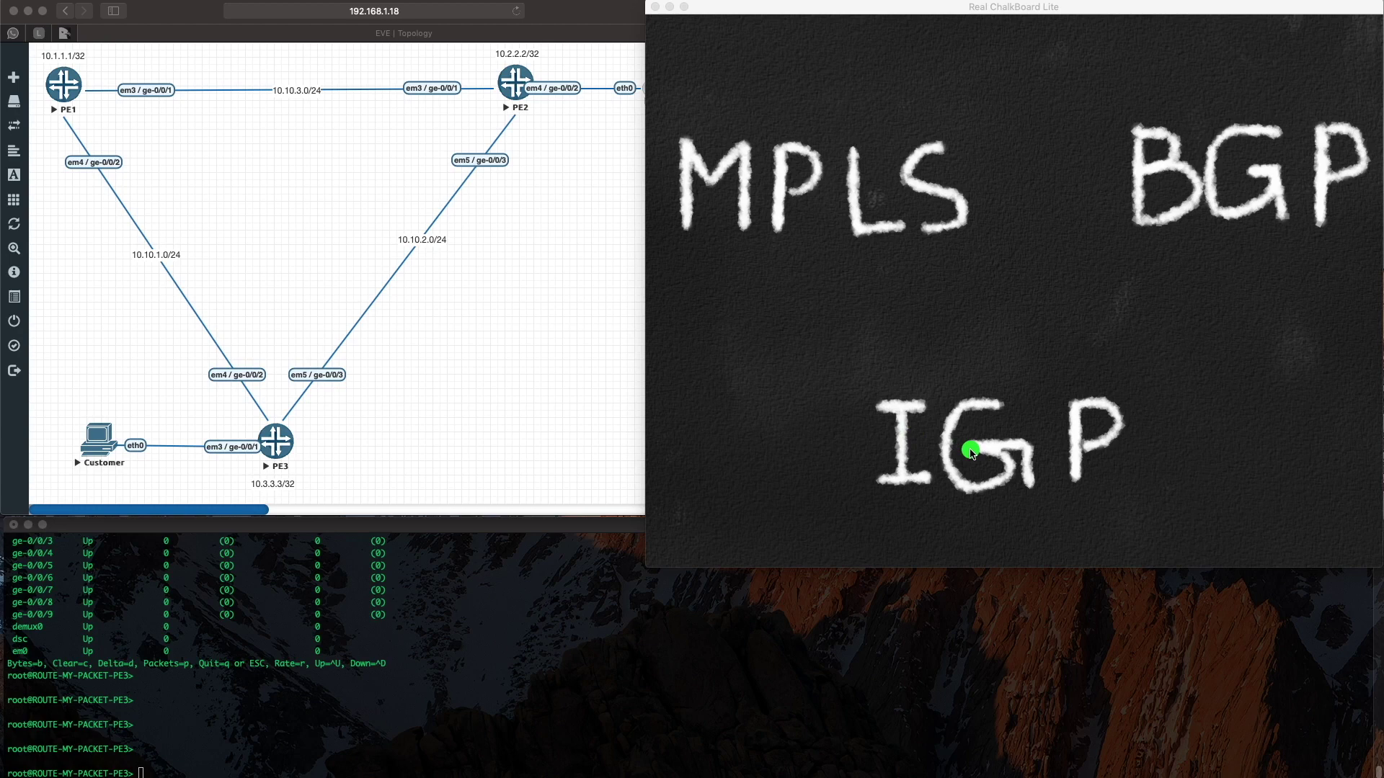
left_click_drag(732, 167, 1001, 284)
left_click_drag(896, 155, 658, 349)
left_click_drag(1137, 223, 1329, 224)
left_click_drag(430, 220, 467, 250)
mouse_move(929, 513)
left_mouse_down()
mouse_move(988, 485)
mouse_move(1092, 481)
mouse_move(1040, 484)
left_mouse_up()
mouse_move(901, 227)
left_mouse_down()
mouse_move(1319, 181)
mouse_move(900, 175)
mouse_move(841, 188)
left_mouse_up()
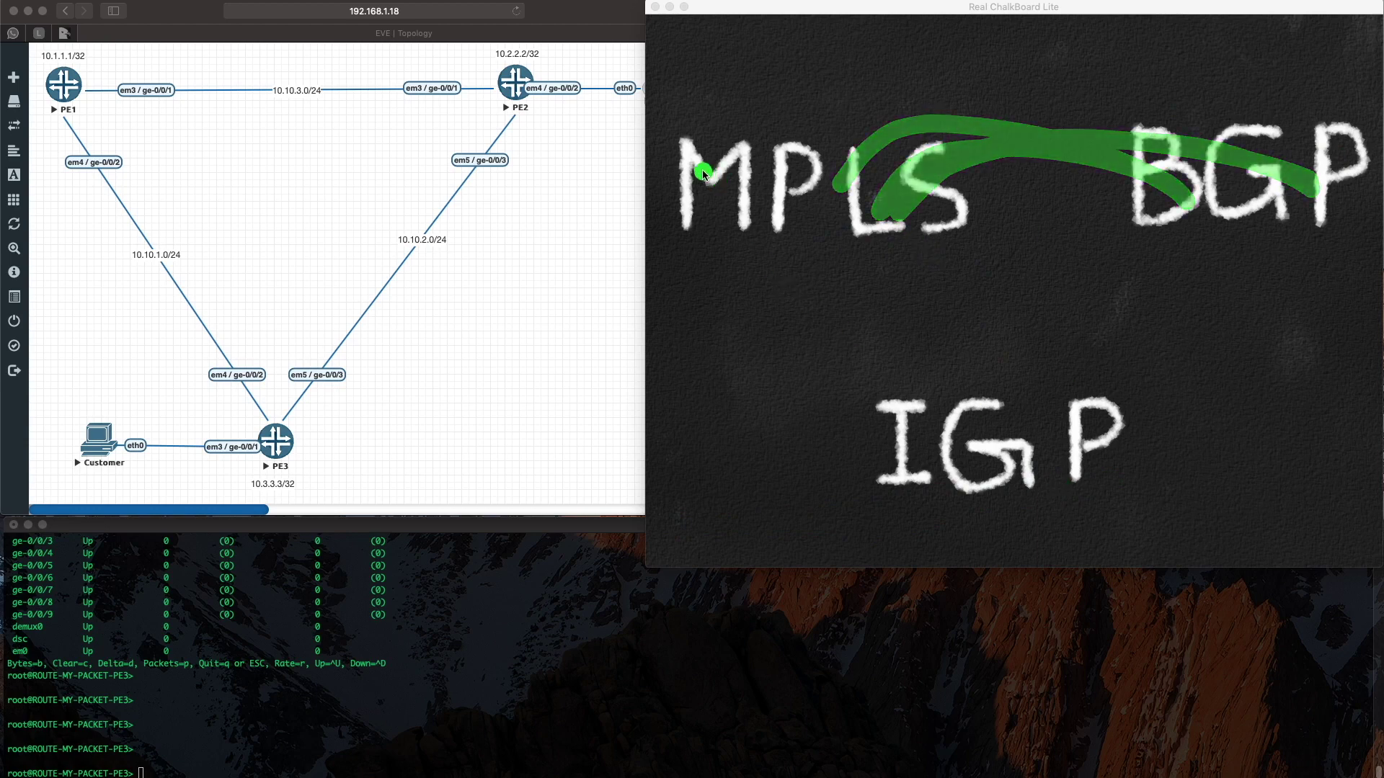
left_click_drag(696, 170, 956, 261)
left_click_drag(742, 330, 930, 184)
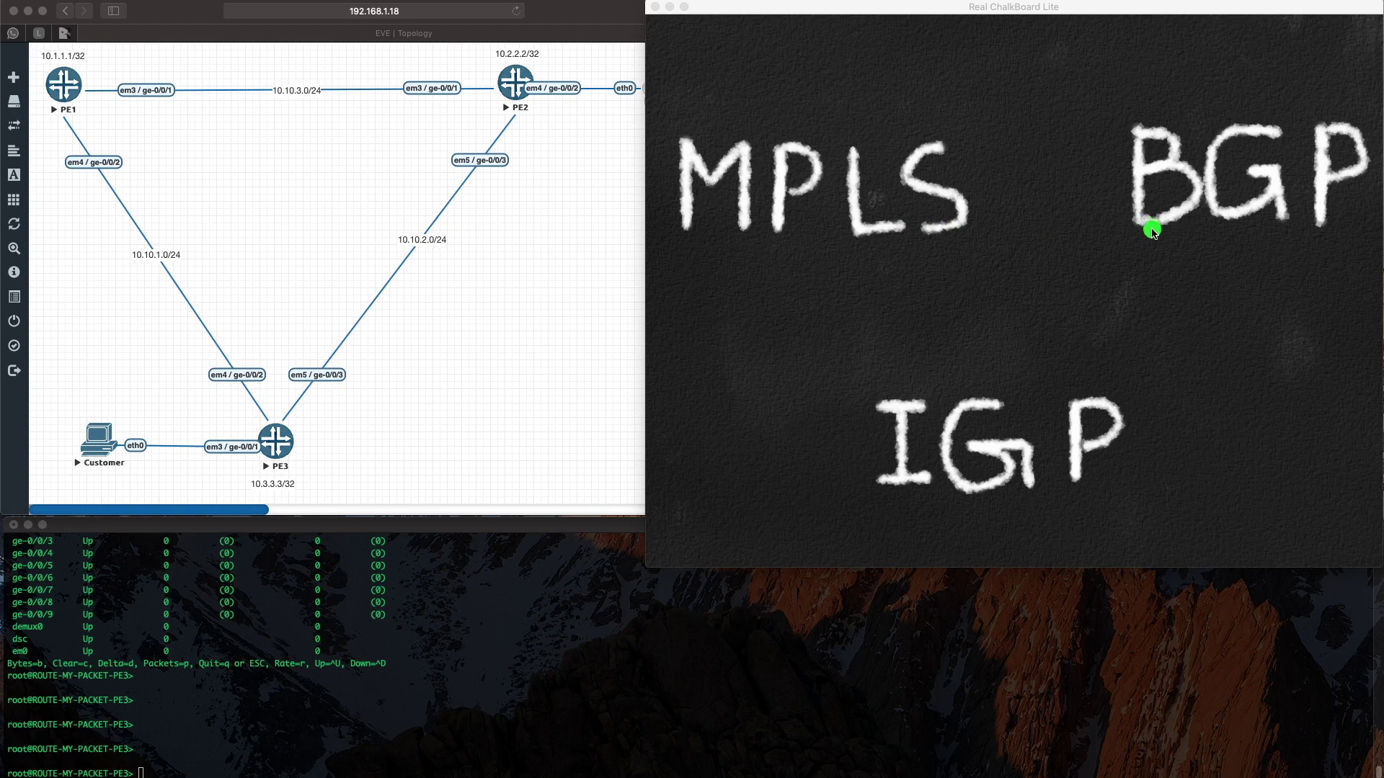
left_click_drag(724, 235, 939, 247)
mouse_move(986, 413)
left_mouse_down()
mouse_move(915, 338)
mouse_move(1227, 203)
mouse_move(1030, 432)
left_mouse_up()
mouse_move(990, 432)
left_mouse_down()
mouse_move(757, 135)
mouse_move(1034, 468)
mouse_move(1005, 490)
left_mouse_up()
mouse_move(966, 423)
left_mouse_down()
mouse_move(1167, 205)
mouse_move(1032, 450)
left_mouse_up()
left_click_drag(865, 498, 1094, 497)
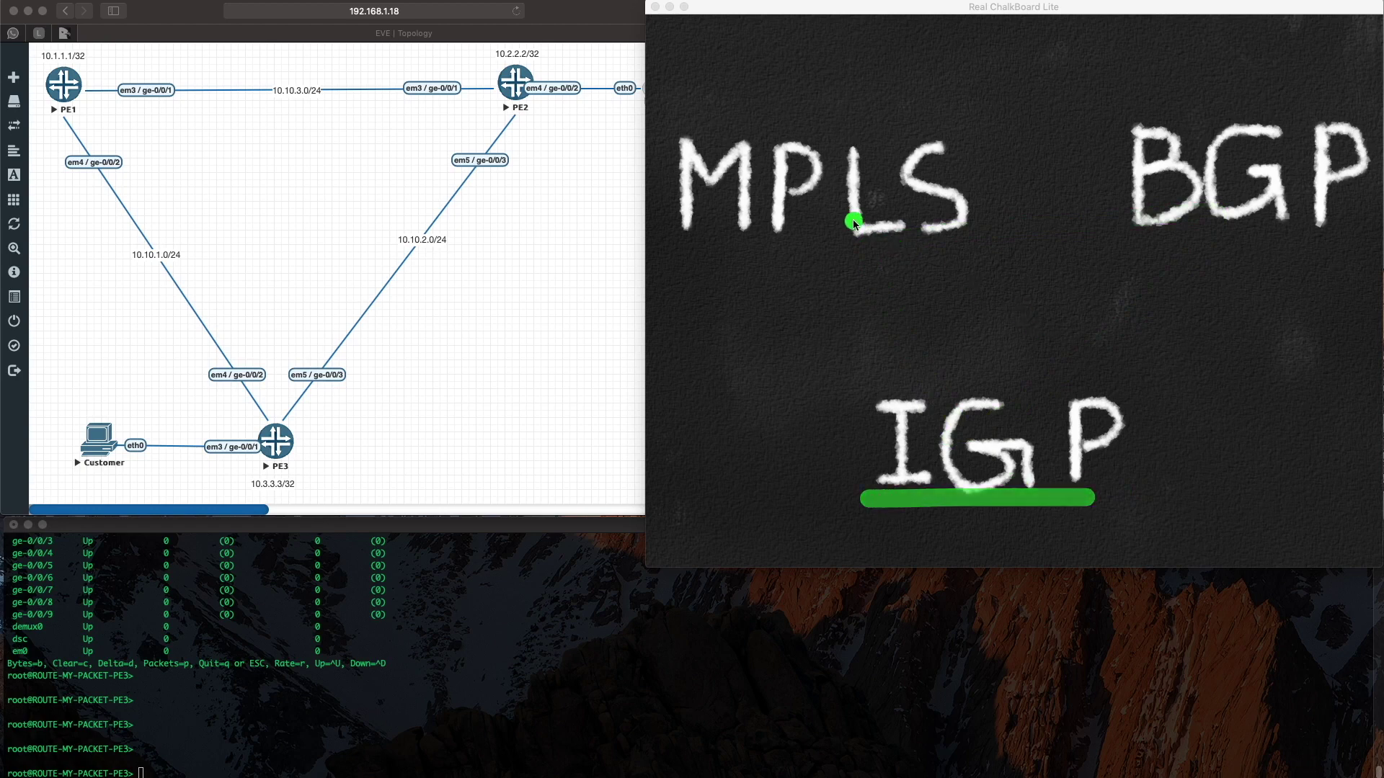
left_click_drag(854, 224, 988, 396)
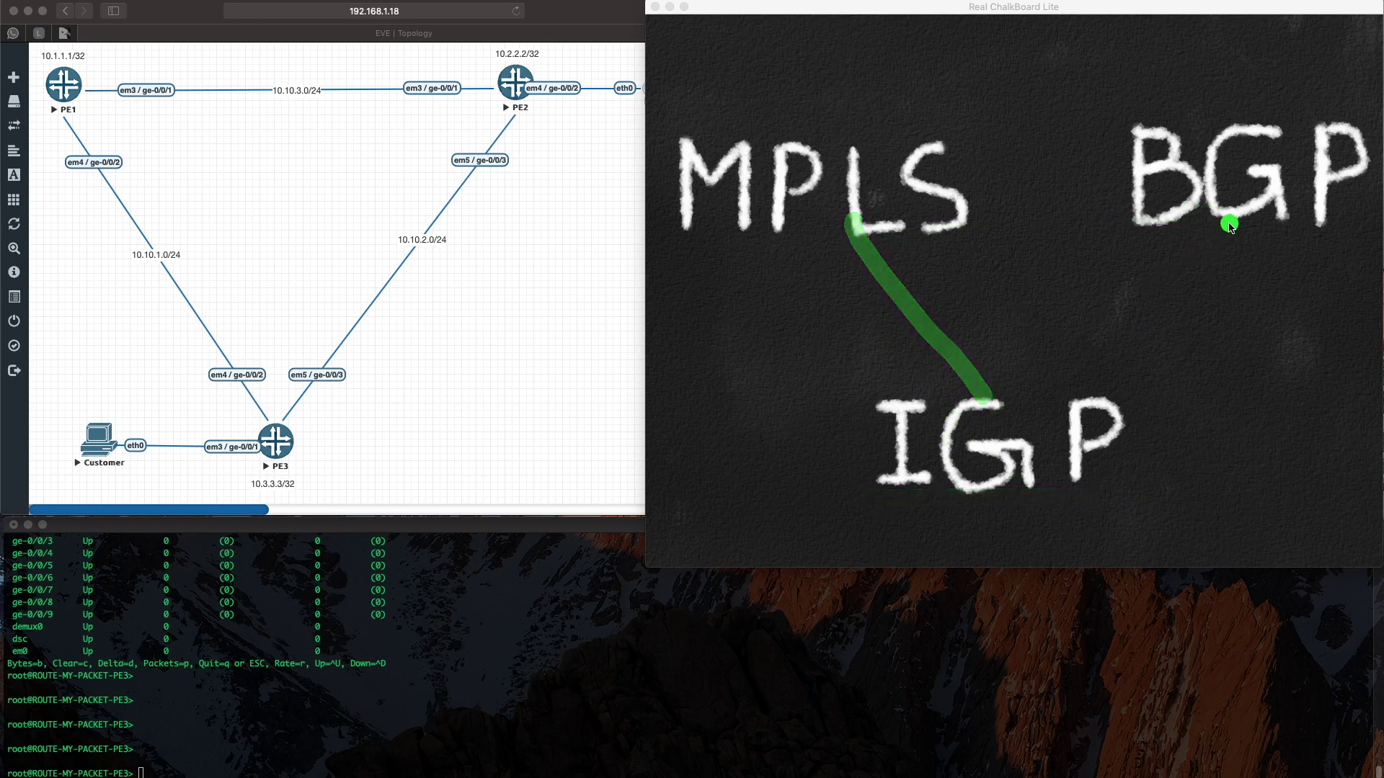
left_click_drag(858, 220, 950, 351)
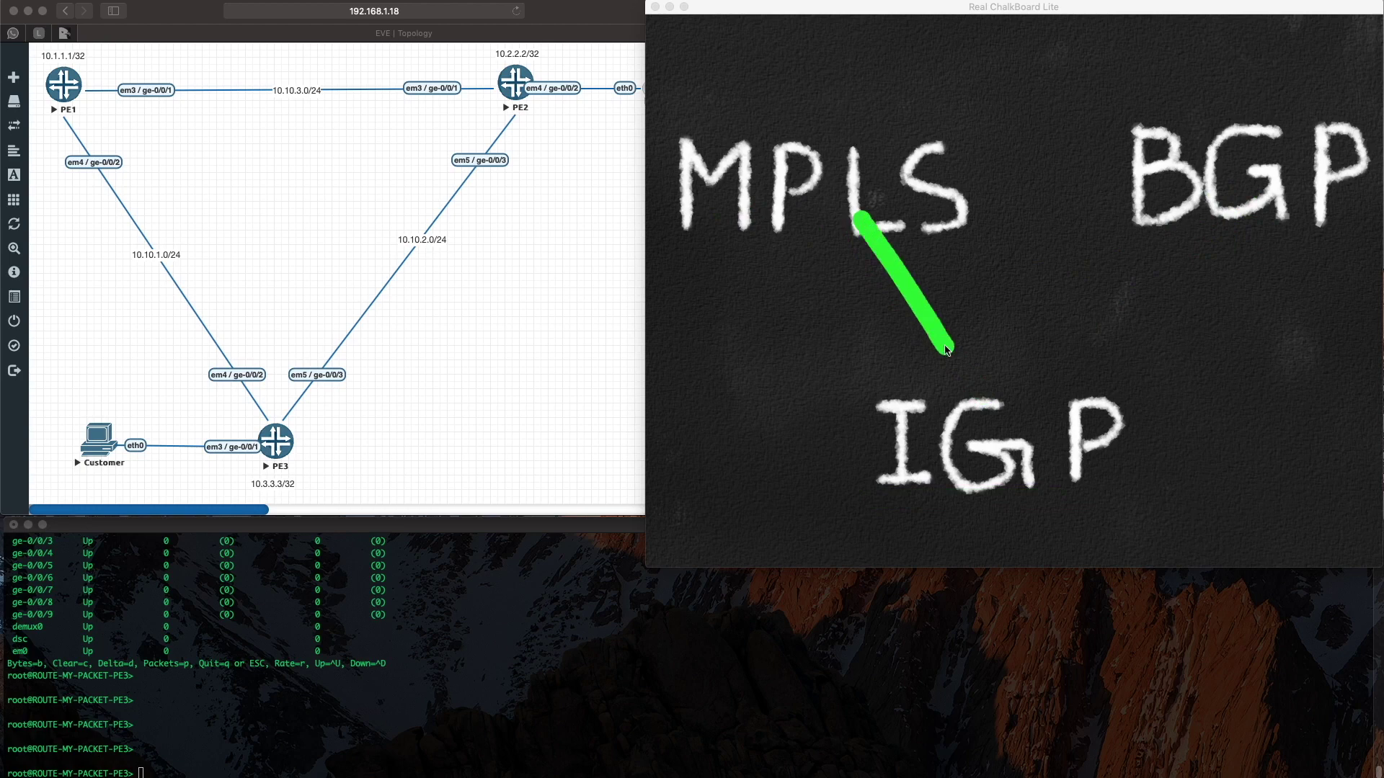
left_click_drag(1237, 233, 1019, 382)
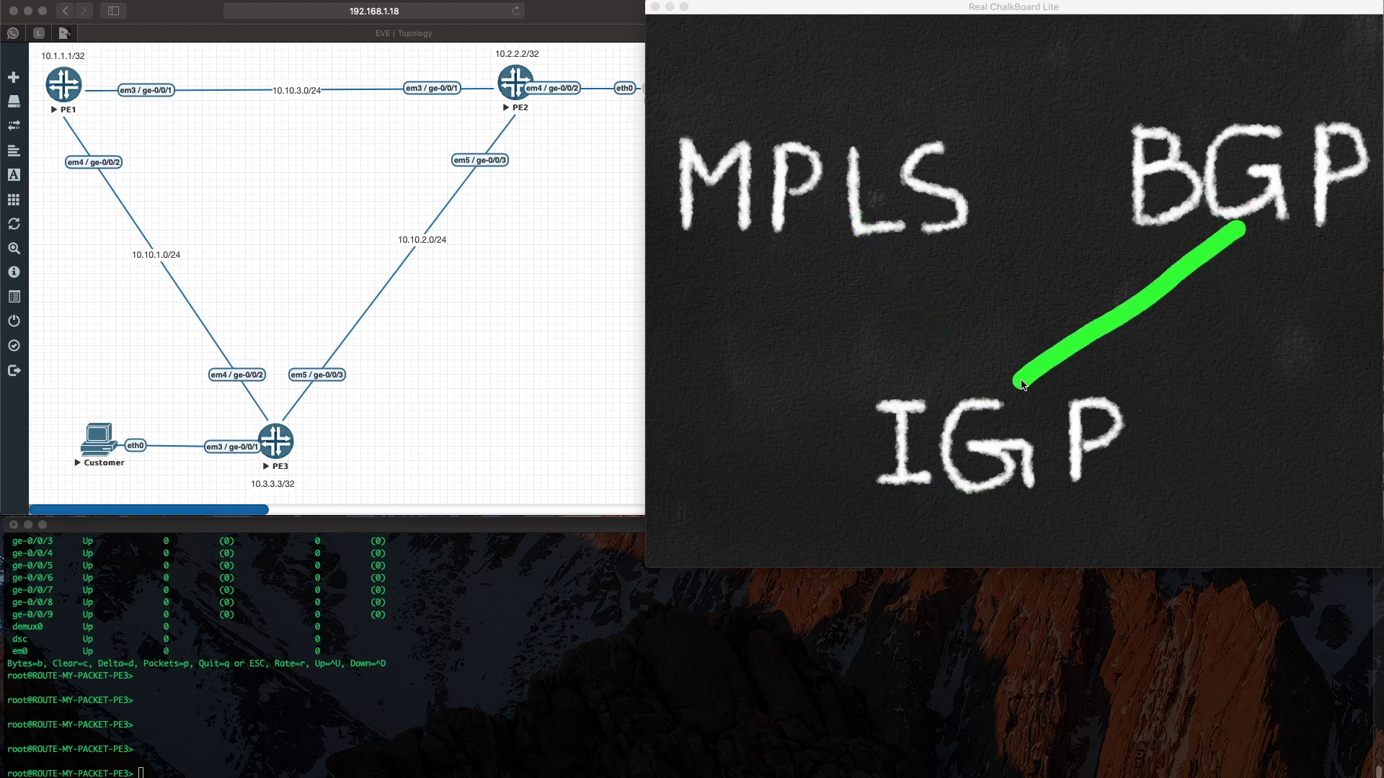
left_click_drag(950, 229, 1099, 234)
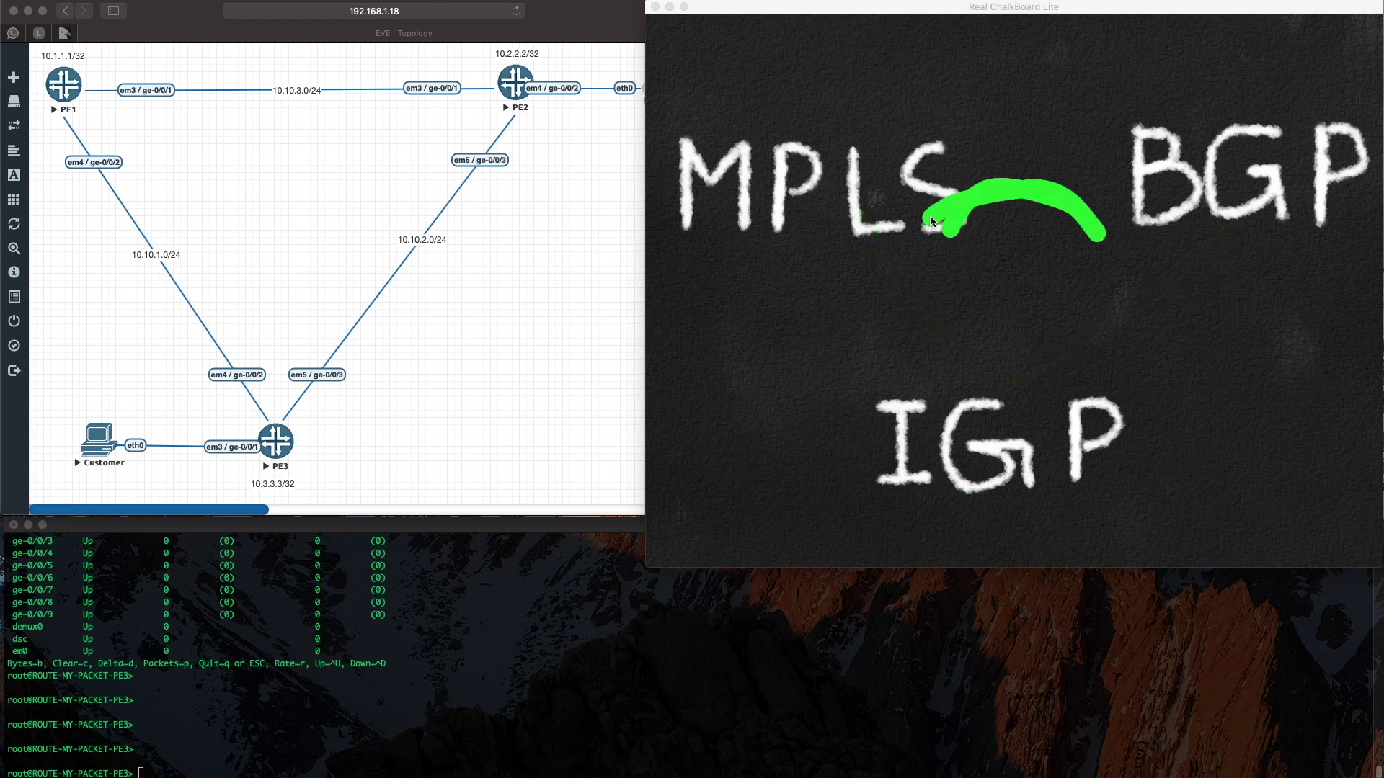